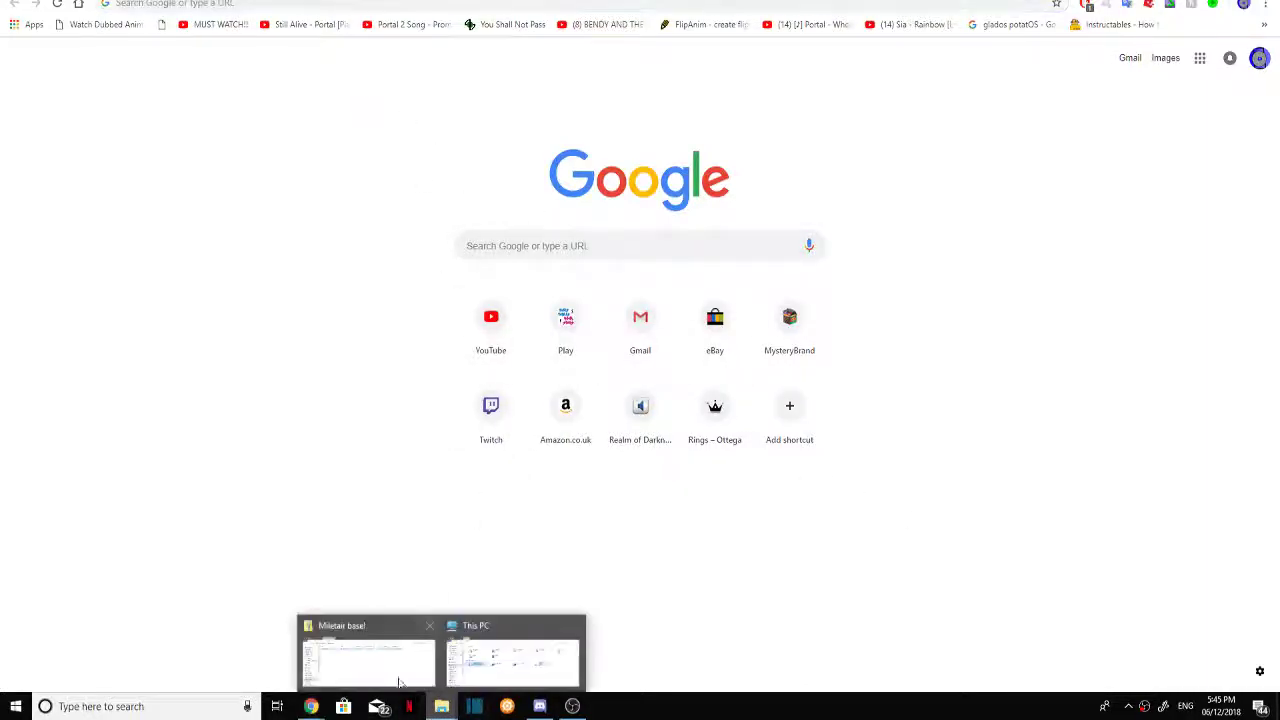
{"action": "left_click", "coordinate": [377, 665]}
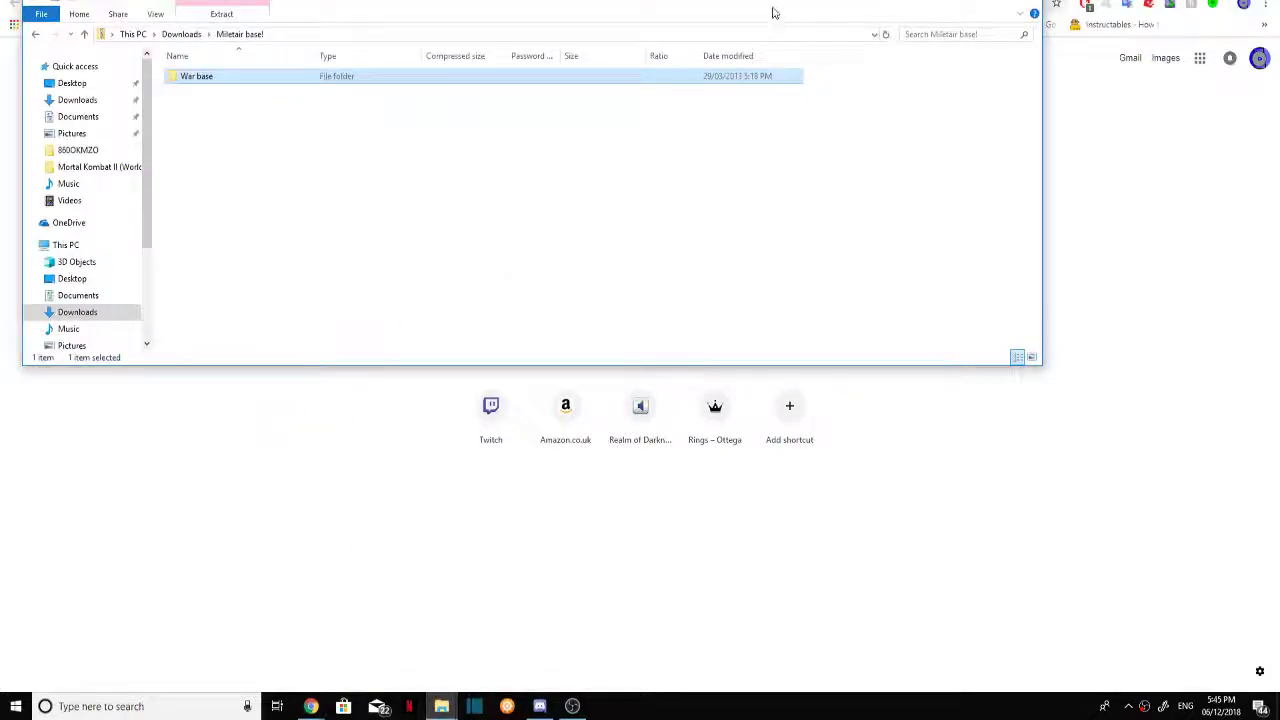
{"action": "left_click", "coordinate": [978, 3]}
{"action": "mouse_move", "coordinate": [450, 707]}
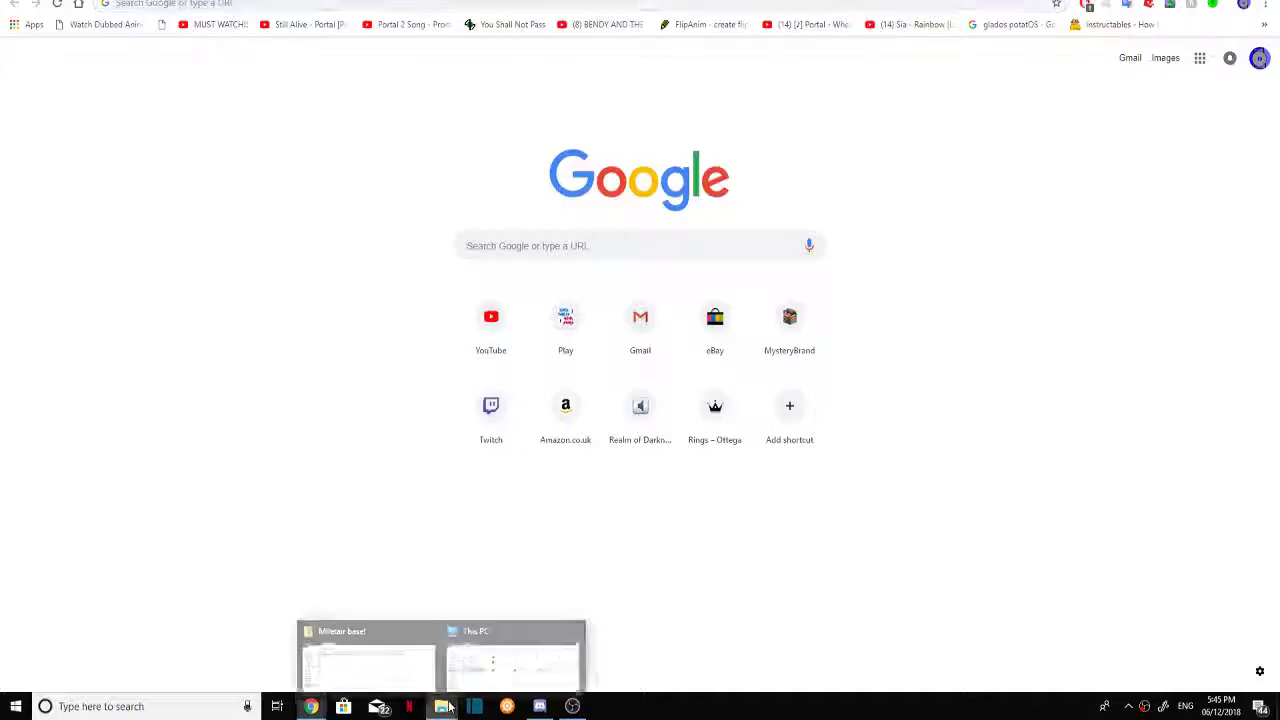
{"action": "left_click", "coordinate": [366, 635]}
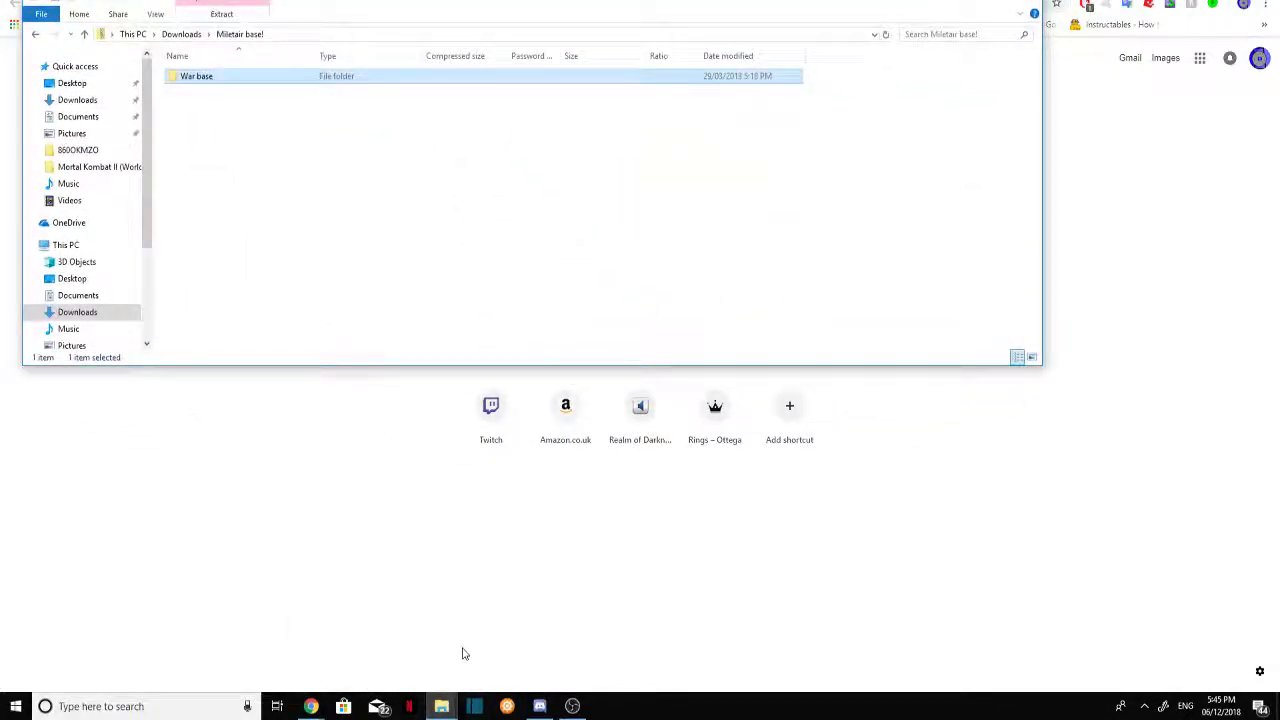
{"action": "right_click", "coordinate": [441, 707]}
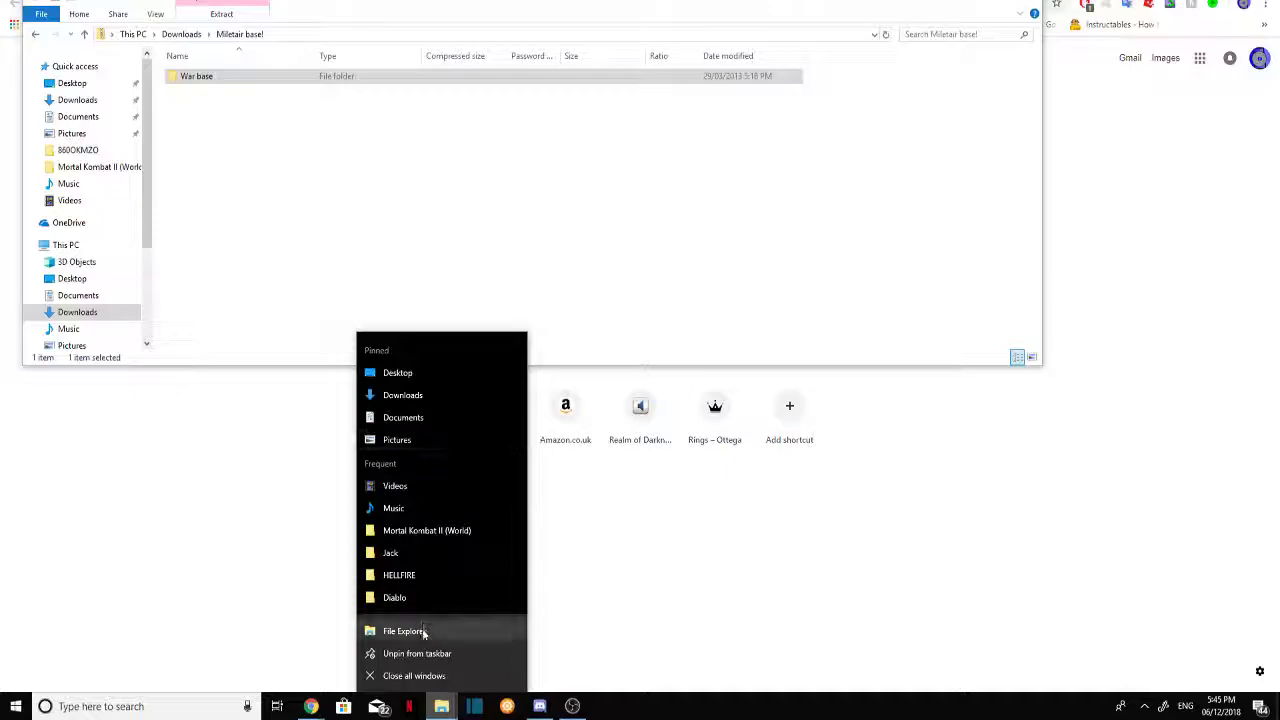
{"action": "left_click", "coordinate": [694, 651]}
- Open the AppData Roaming folder inside the personal user folder on Local Disk (C:)
{"action": "mouse_move", "coordinate": [441, 706]}
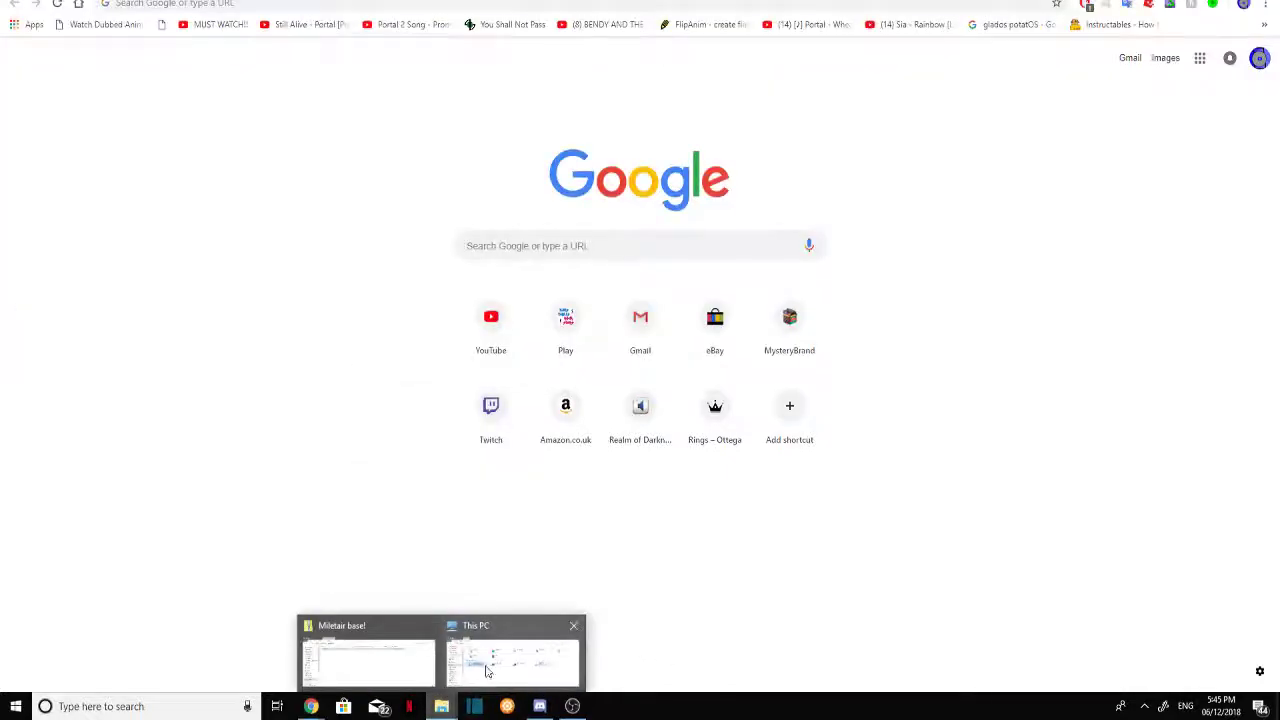
{"action": "left_click", "coordinate": [487, 671]}
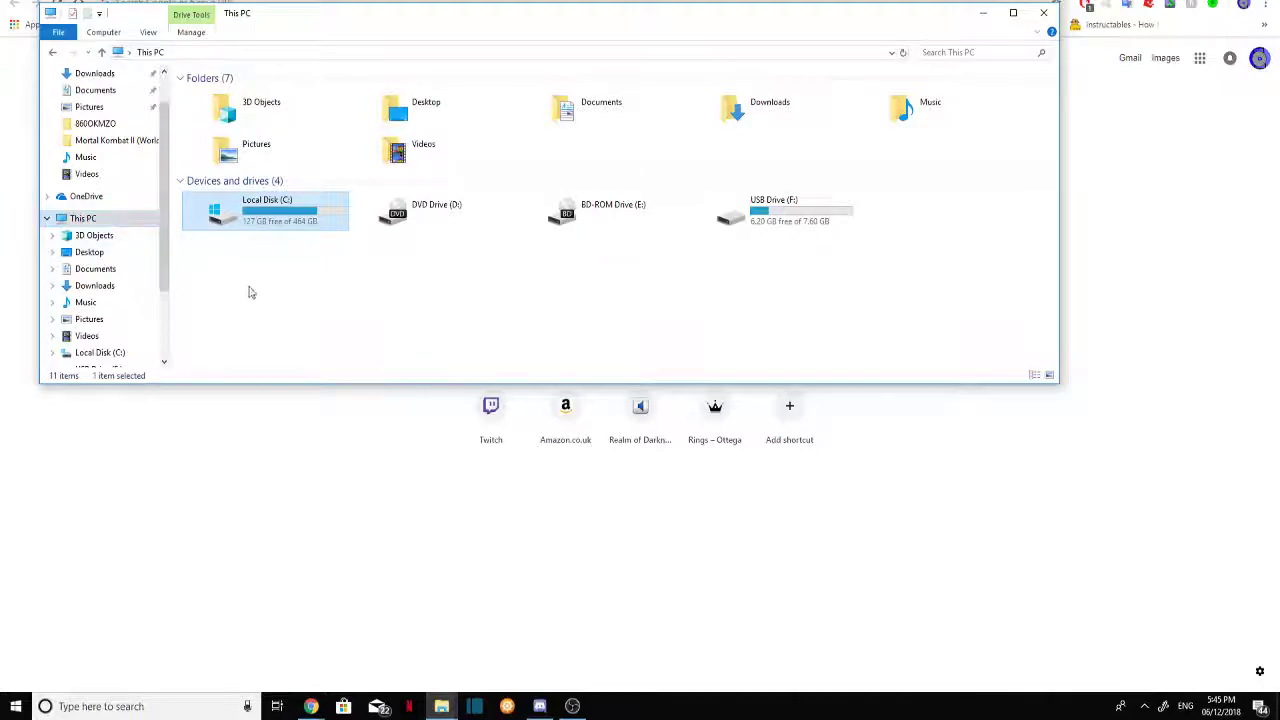
{"action": "double_click", "coordinate": [290, 228]}
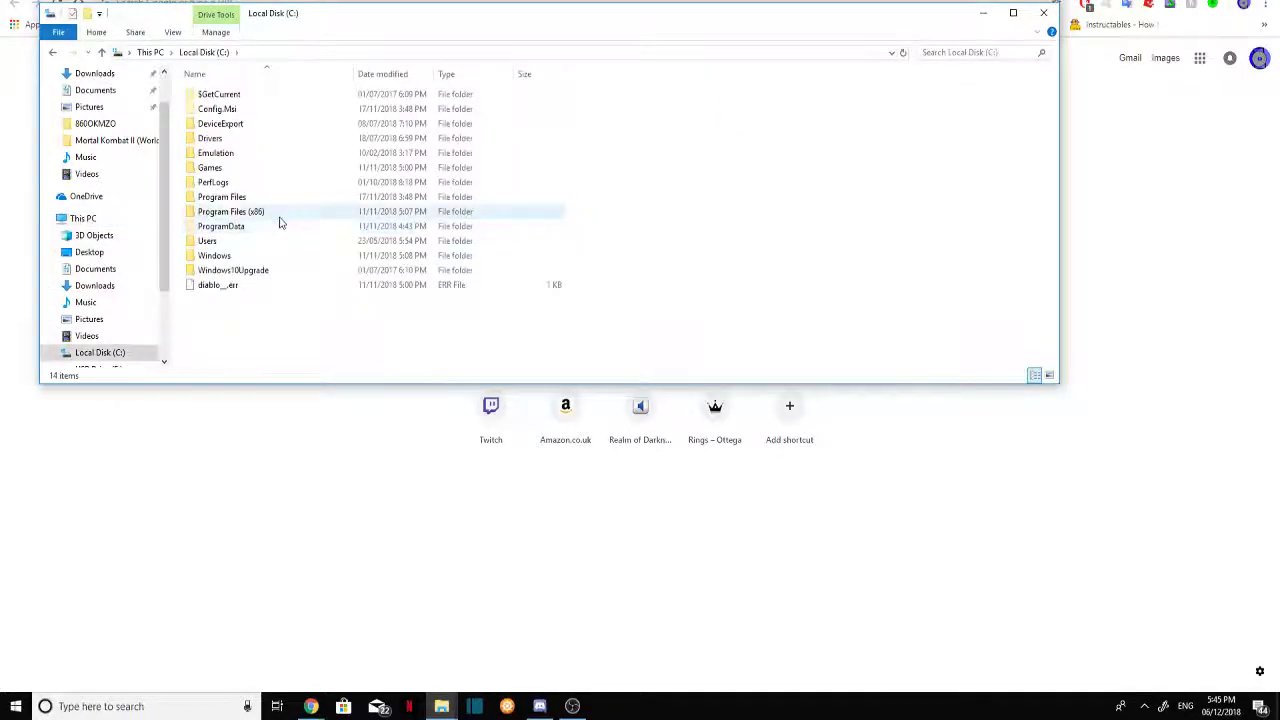
{"action": "left_click", "coordinate": [244, 246]}
{"action": "double_click", "coordinate": [244, 246]}
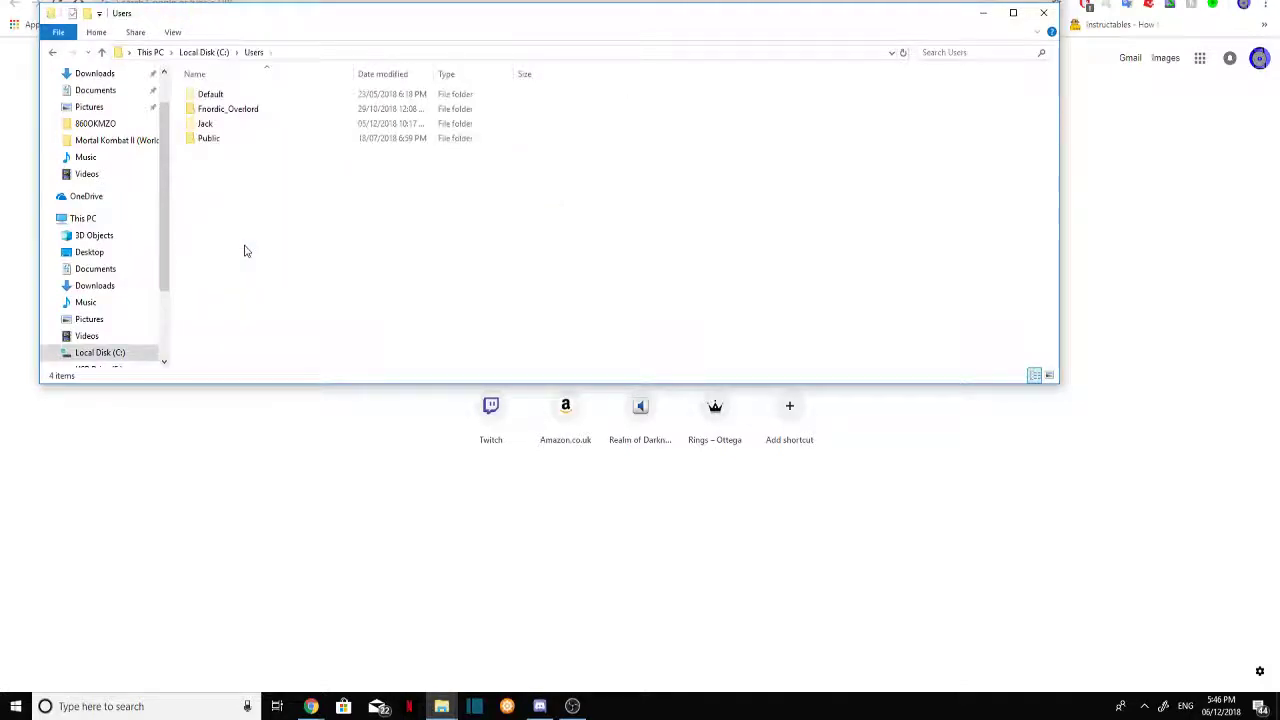
{"action": "double_click", "coordinate": [246, 126]}
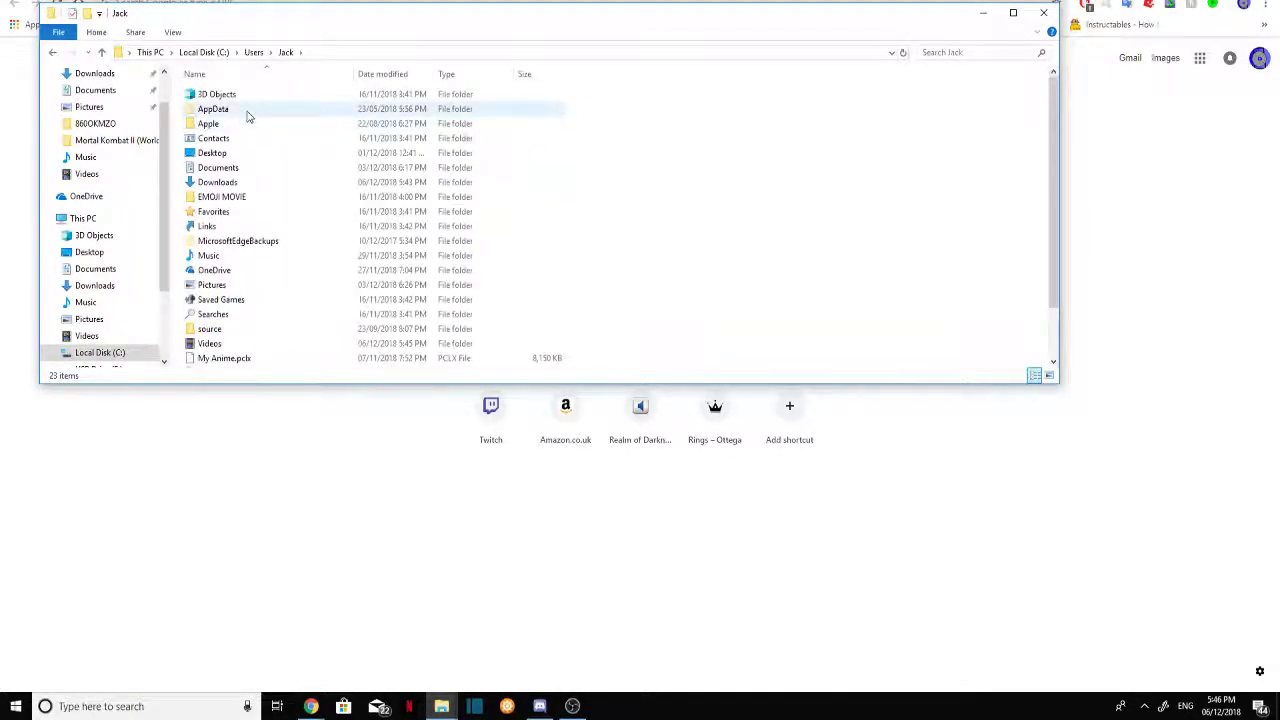
{"action": "double_click", "coordinate": [249, 112]}
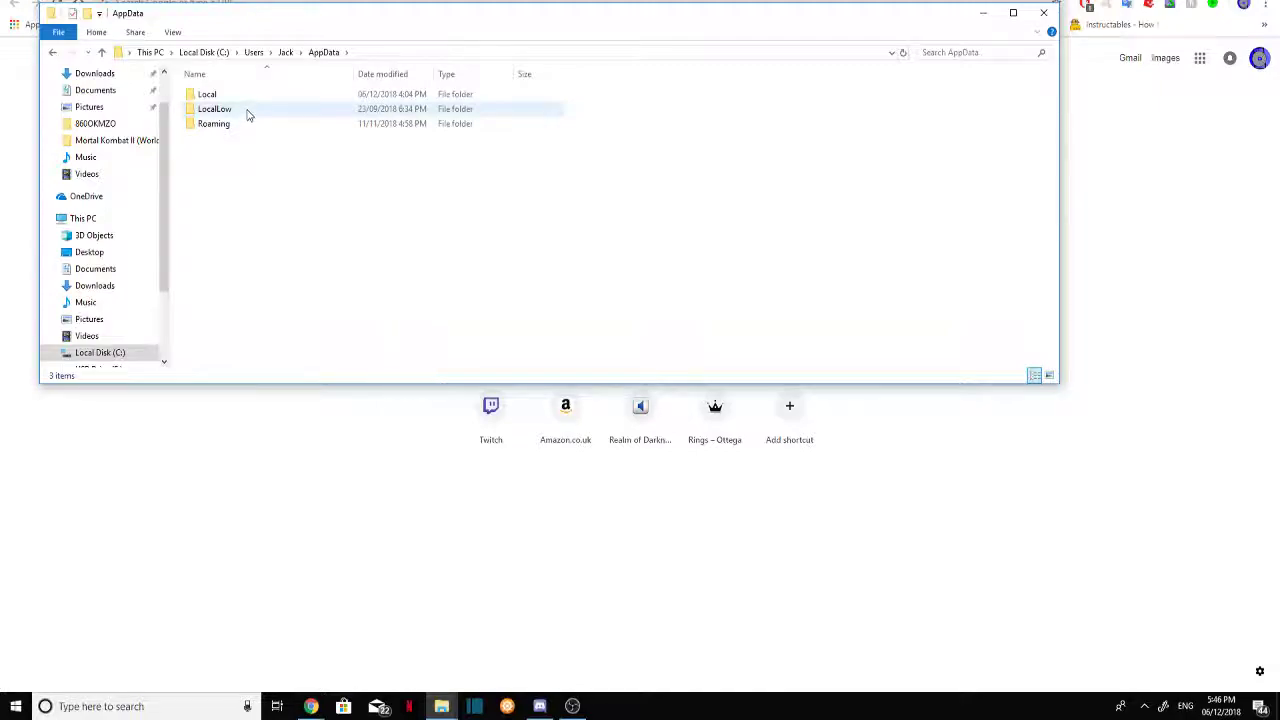
{"action": "double_click", "coordinate": [240, 125]}
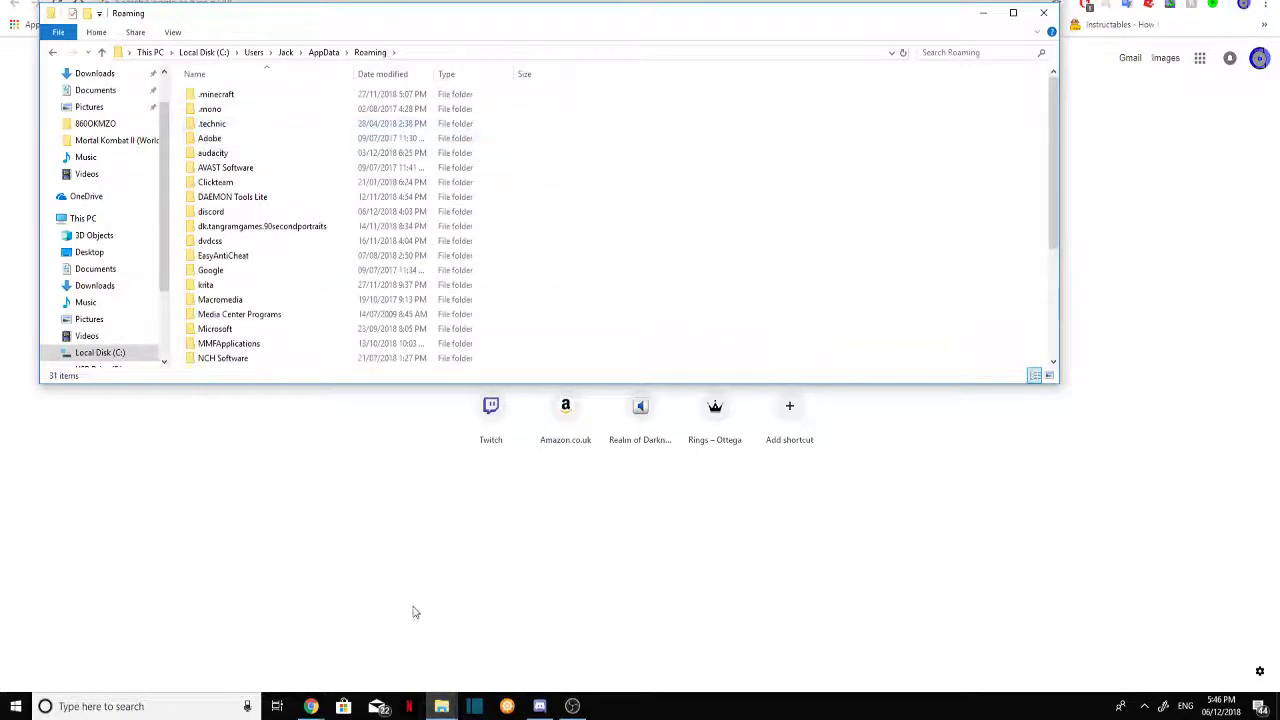
- Open the saves folder inside .minecraft
{"action": "double_click", "coordinate": [254, 94]}
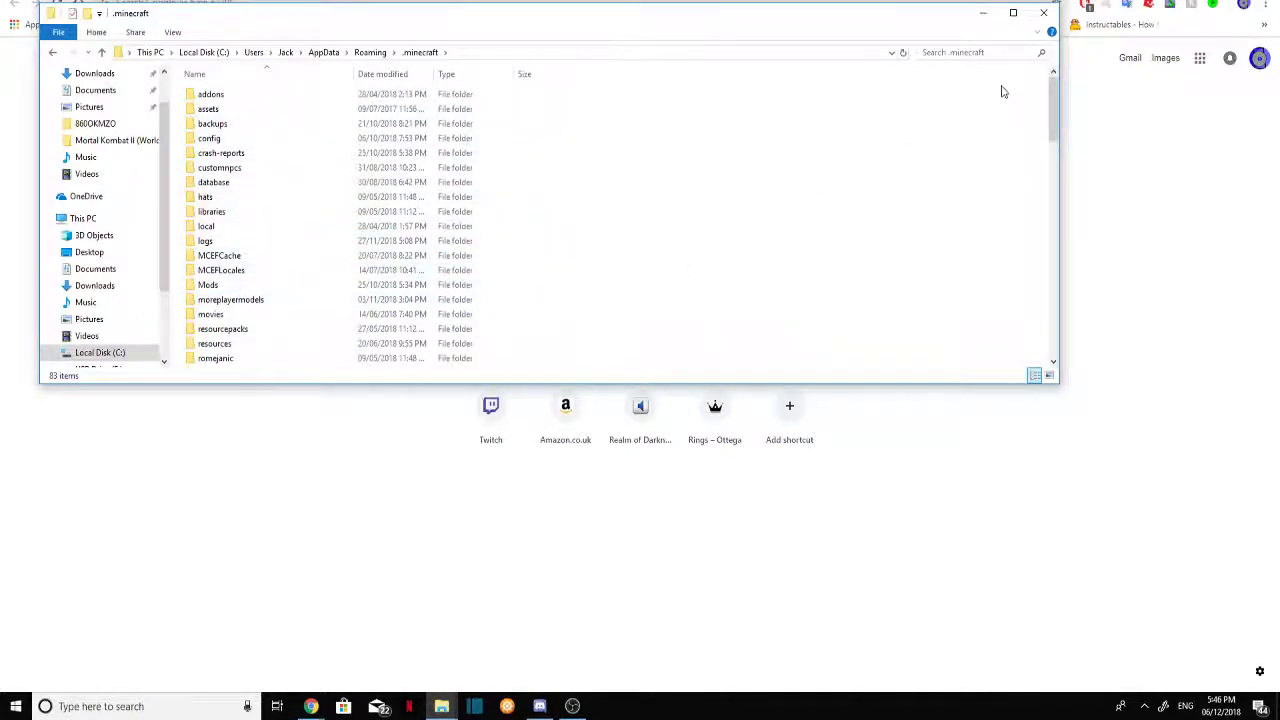
{"action": "scroll", "coordinate": [1053, 110], "scroll_direction": "down", "scroll_amount": 2}
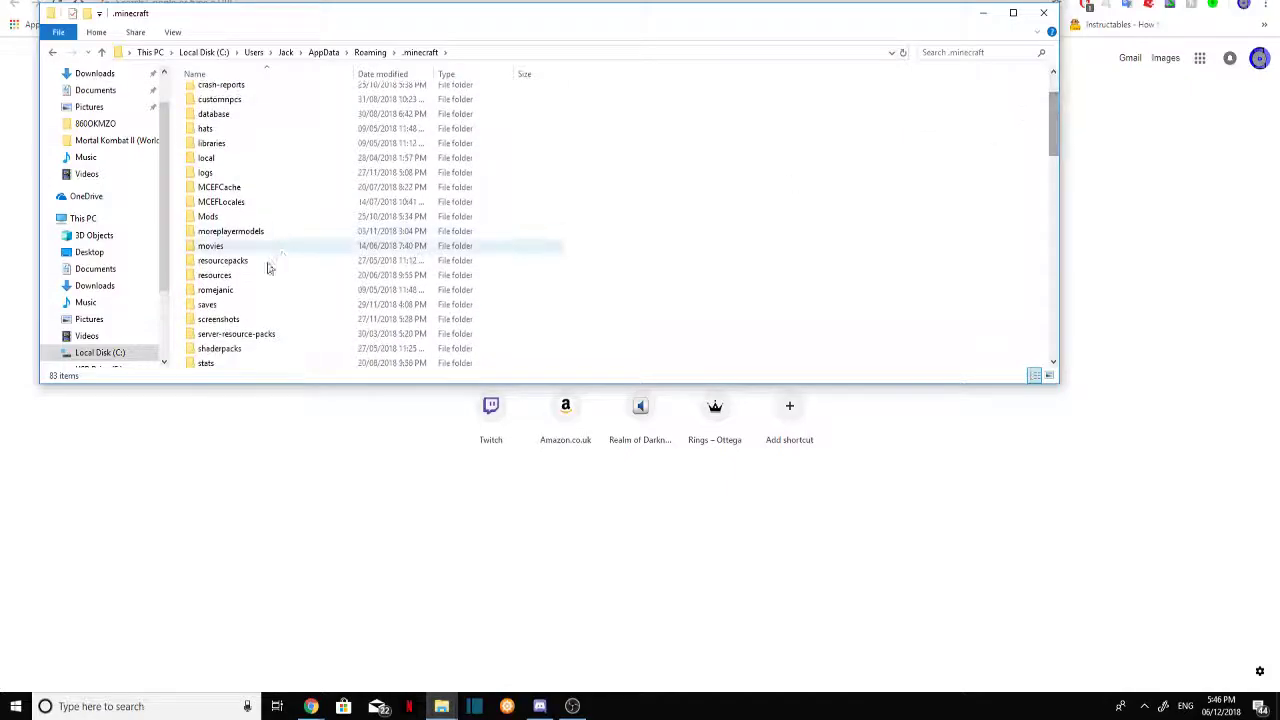
{"action": "double_click", "coordinate": [237, 305]}
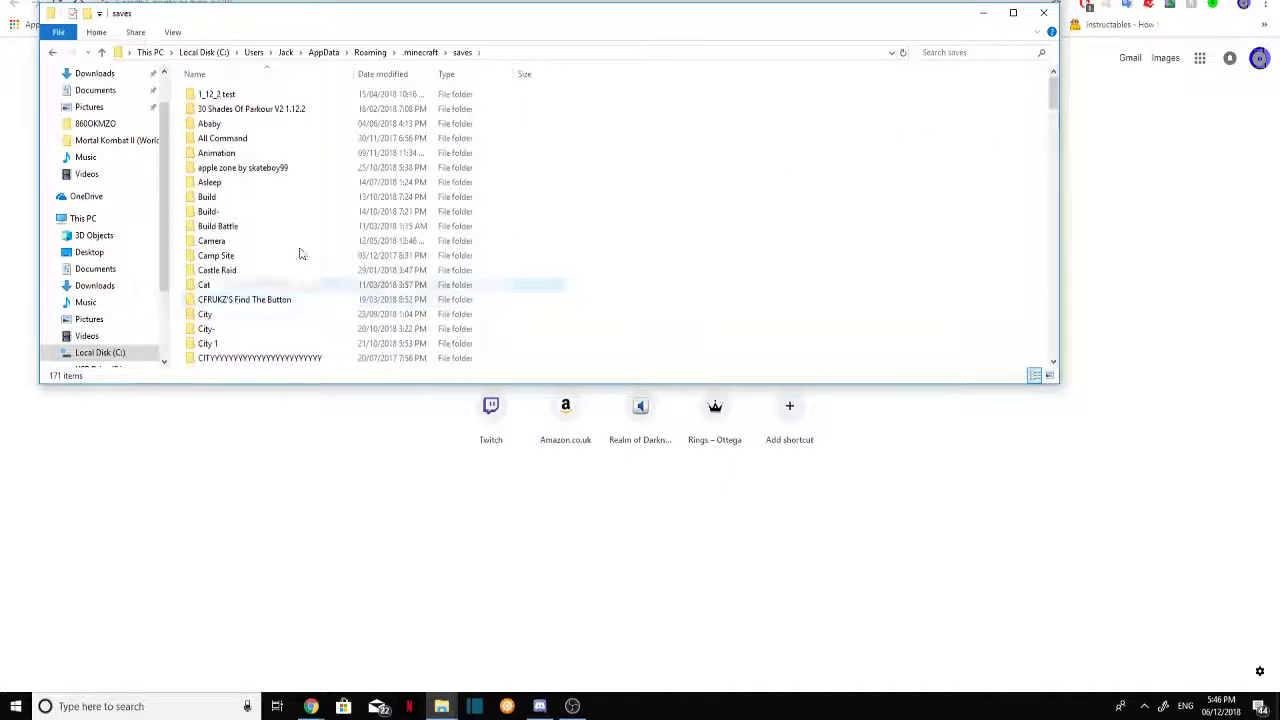
- Copy the War base folder from the downloaded Miletair base! archive into the Minecraft saves folder
{"action": "left_click_drag", "start_coordinate": [1052, 91], "coordinate": [1050, 190]}
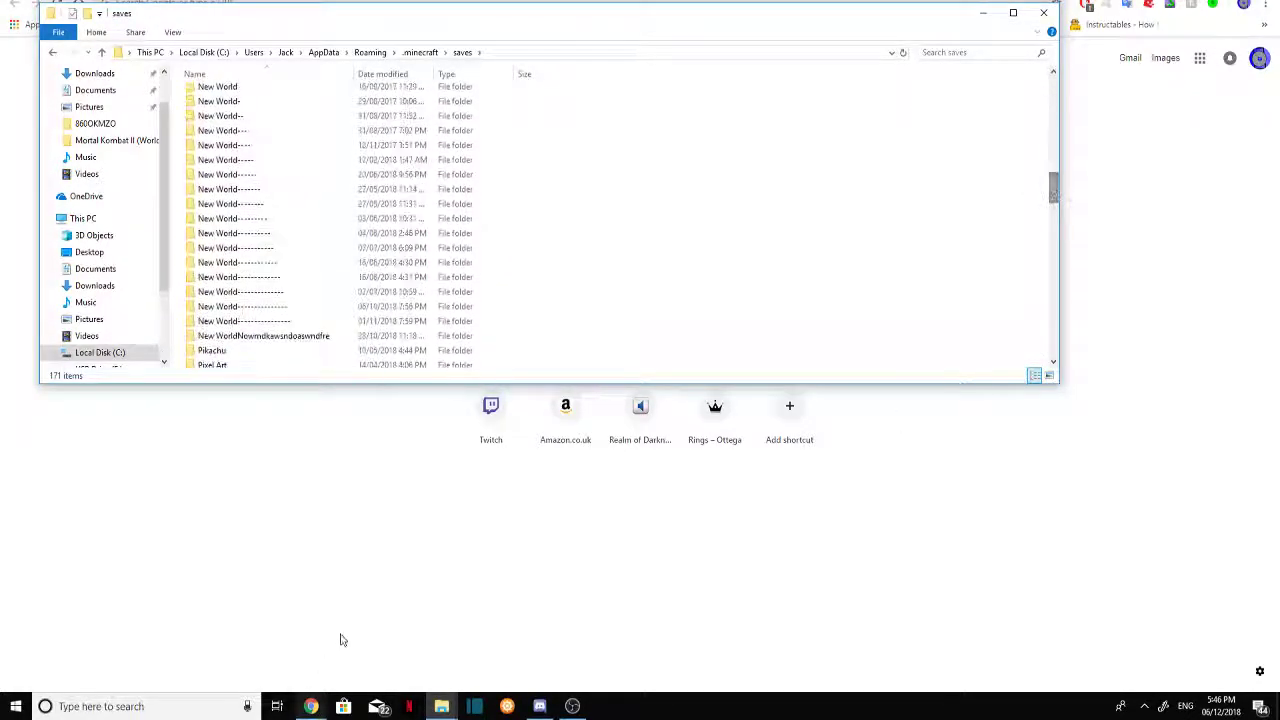
{"action": "mouse_move", "coordinate": [441, 706]}
{"action": "left_click", "coordinate": [346, 646]}
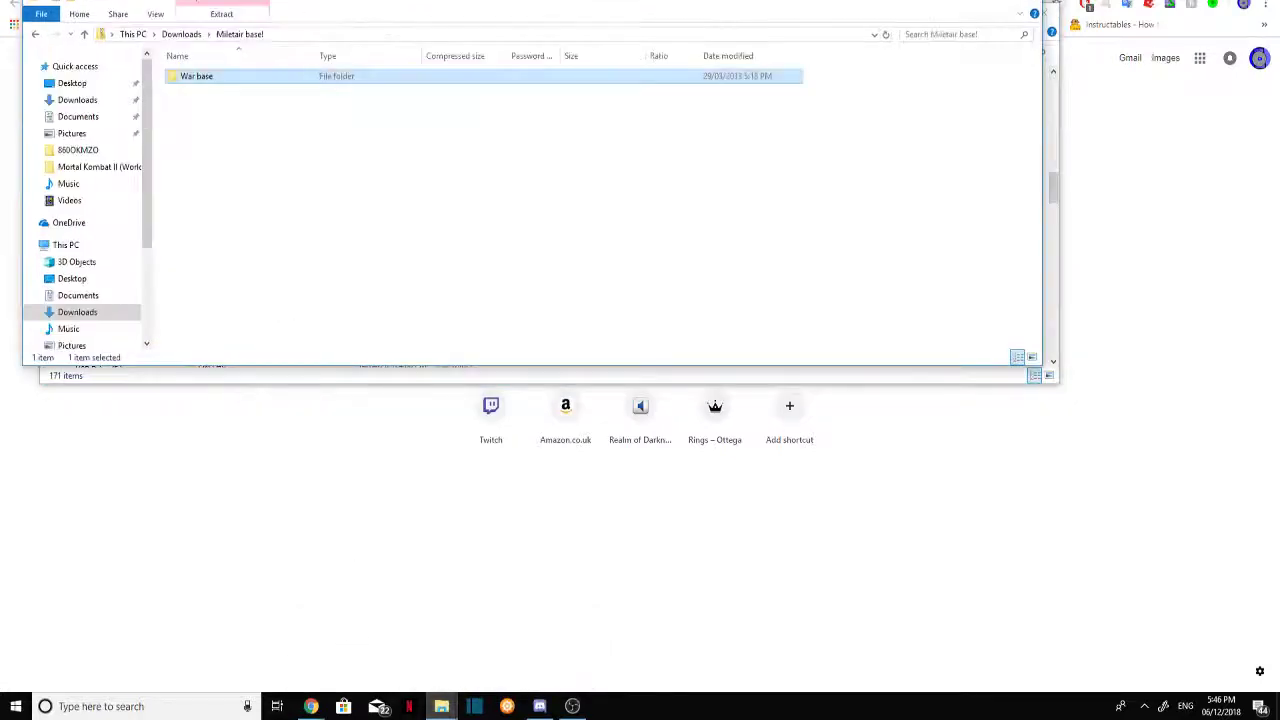
{"action": "left_click", "coordinate": [181, 34]}
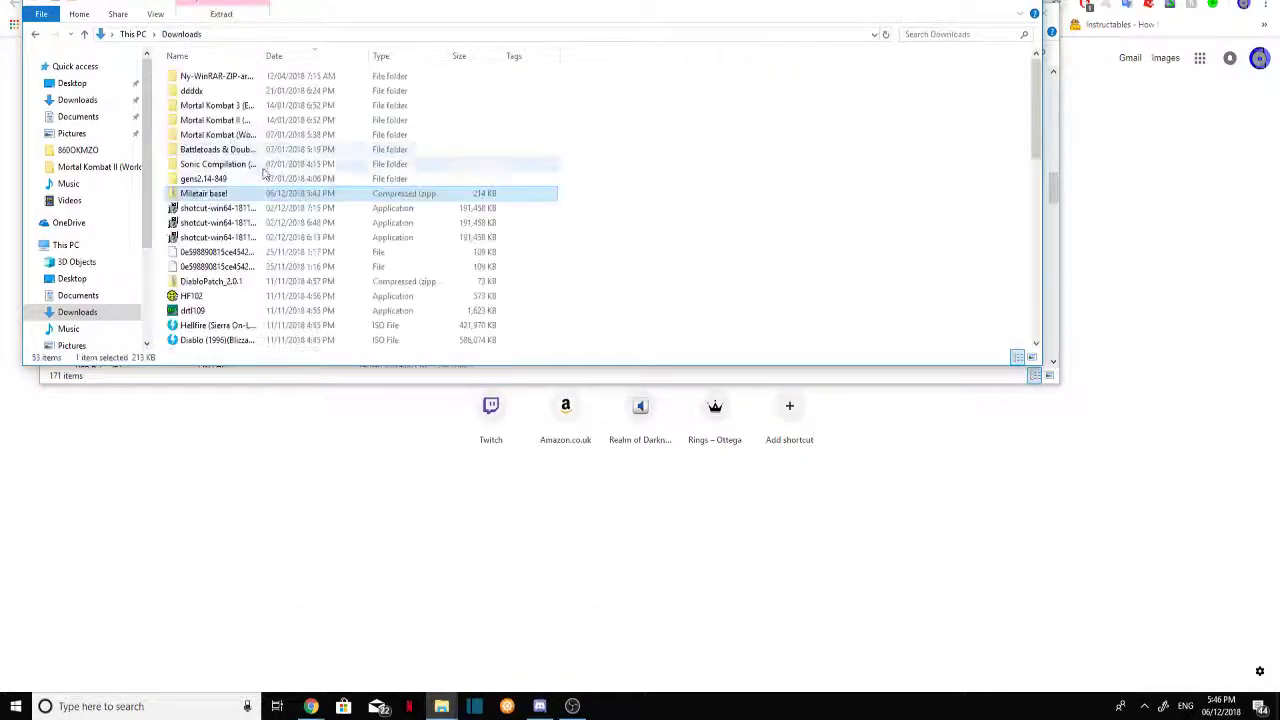
{"action": "double_click", "coordinate": [216, 196]}
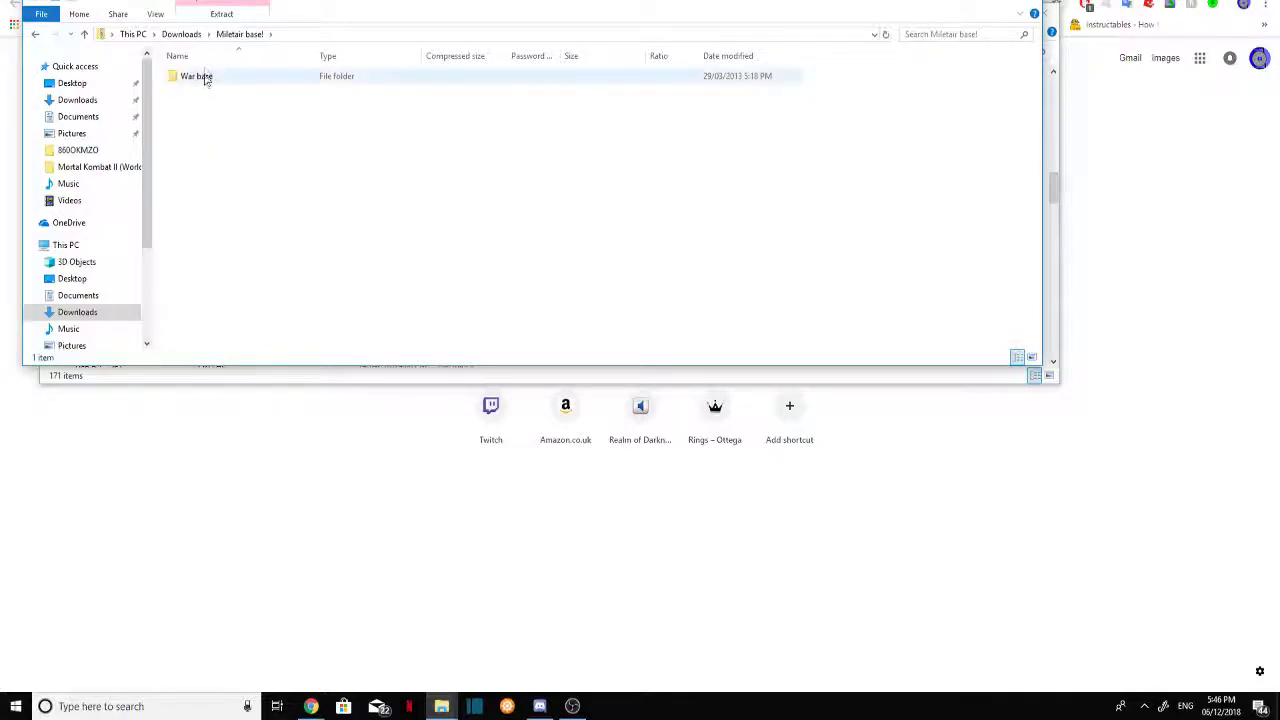
{"action": "left_click", "coordinate": [220, 77]}
{"action": "left_click_drag", "start_coordinate": [220, 77], "coordinate": [178, 277]}
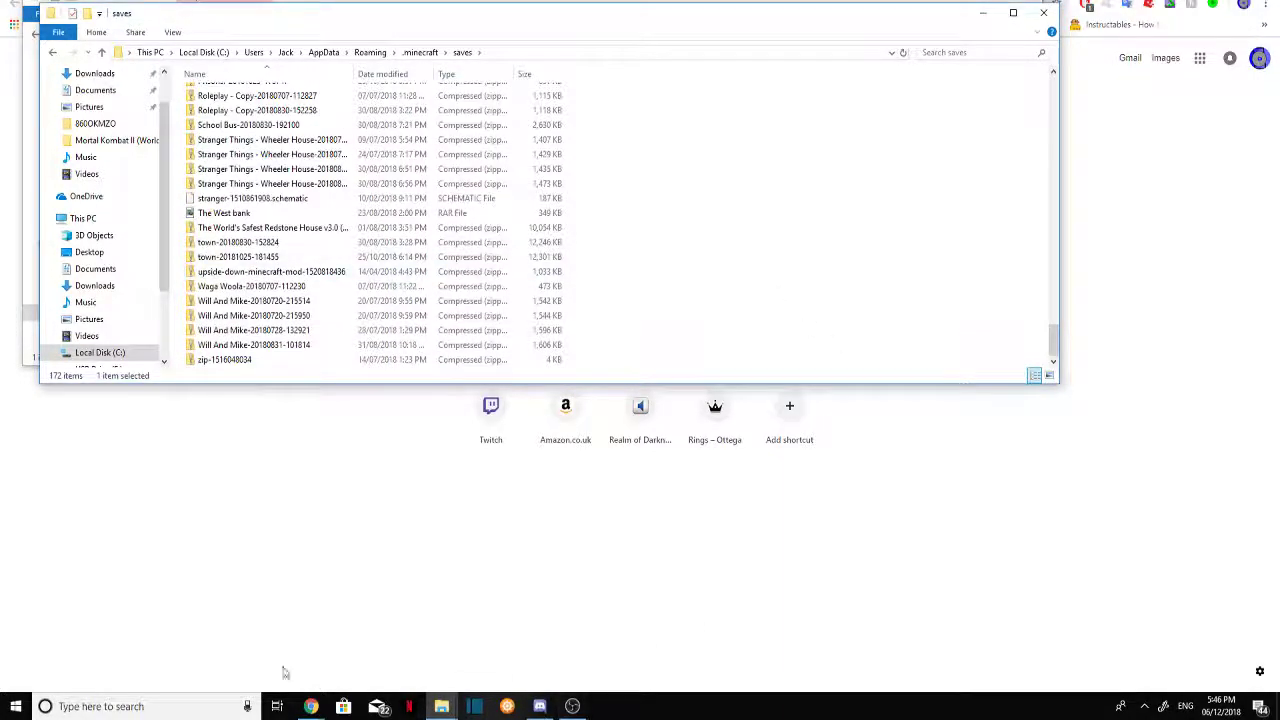
- Search Windows for Minecraft, open its launcher and start the 1.13.2 latest release
{"action": "left_click", "coordinate": [155, 706]}
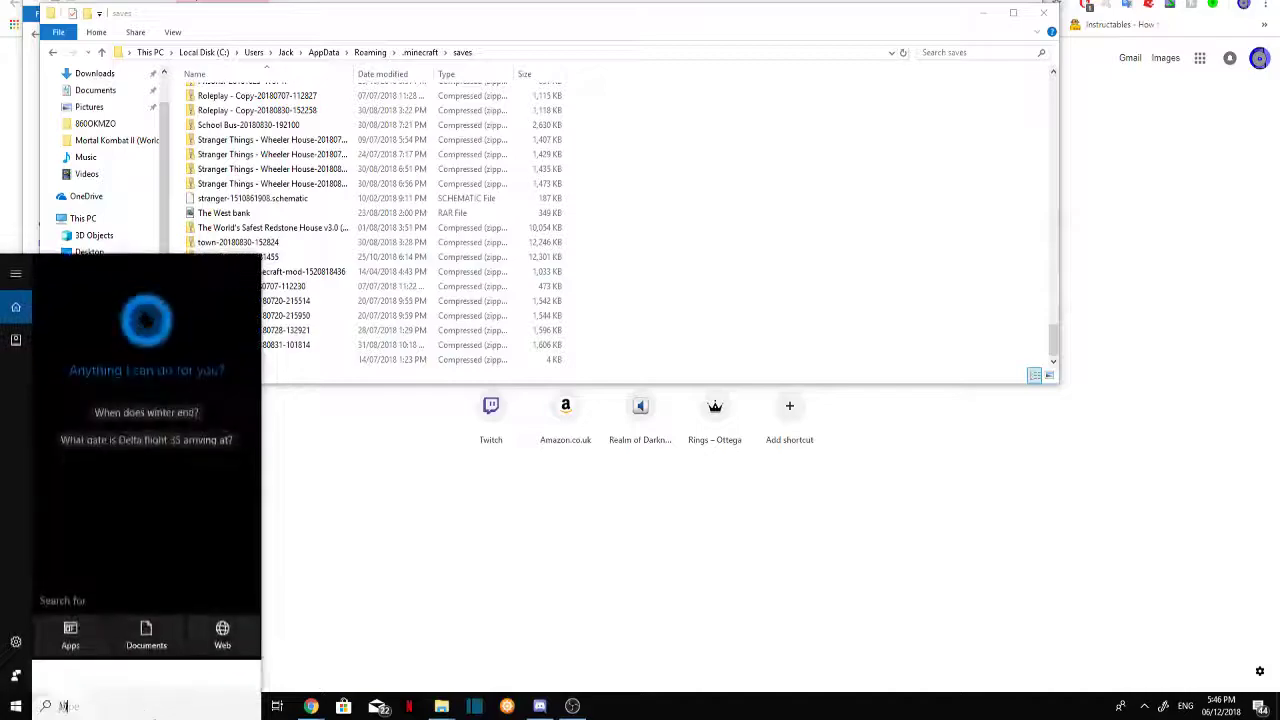
{"action": "type", "text": "Minecraft"}
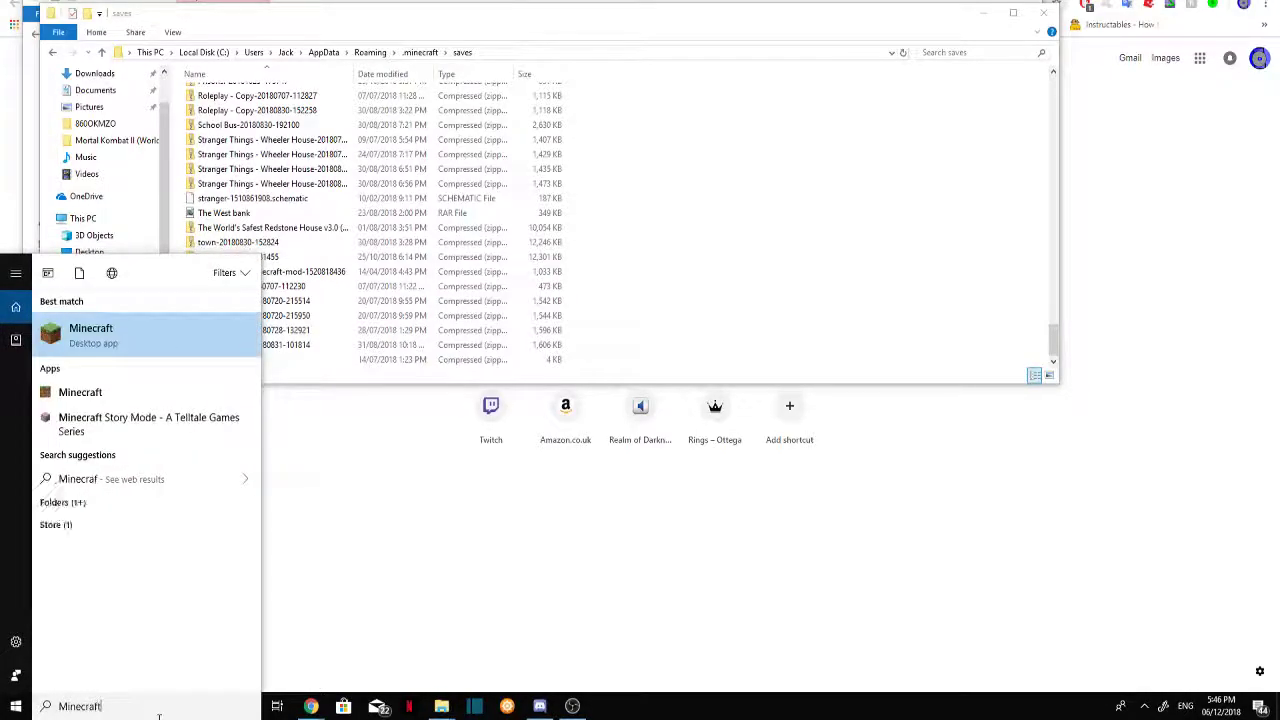
{"action": "key", "text": "Return"}
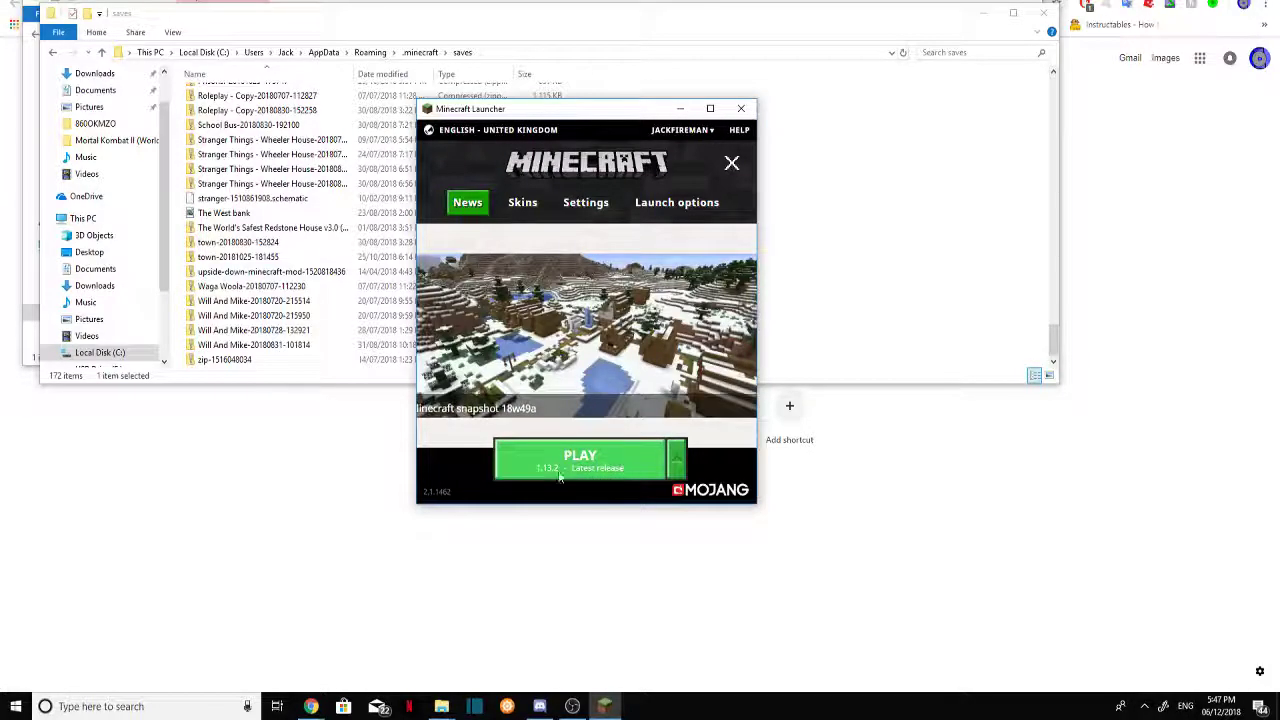
{"action": "left_click", "coordinate": [596, 460]}
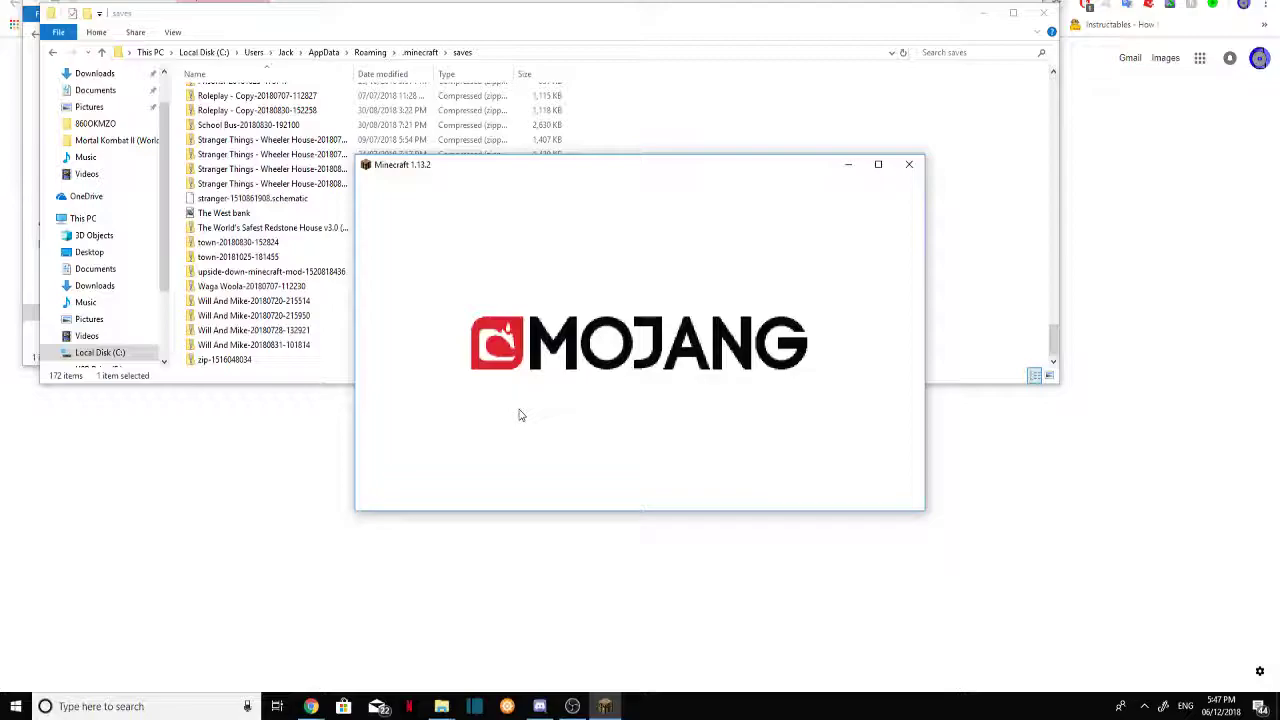
- Switch to OBS and make The Game source in the Minecraft scene visible
{"action": "left_click", "coordinate": [572, 704]}
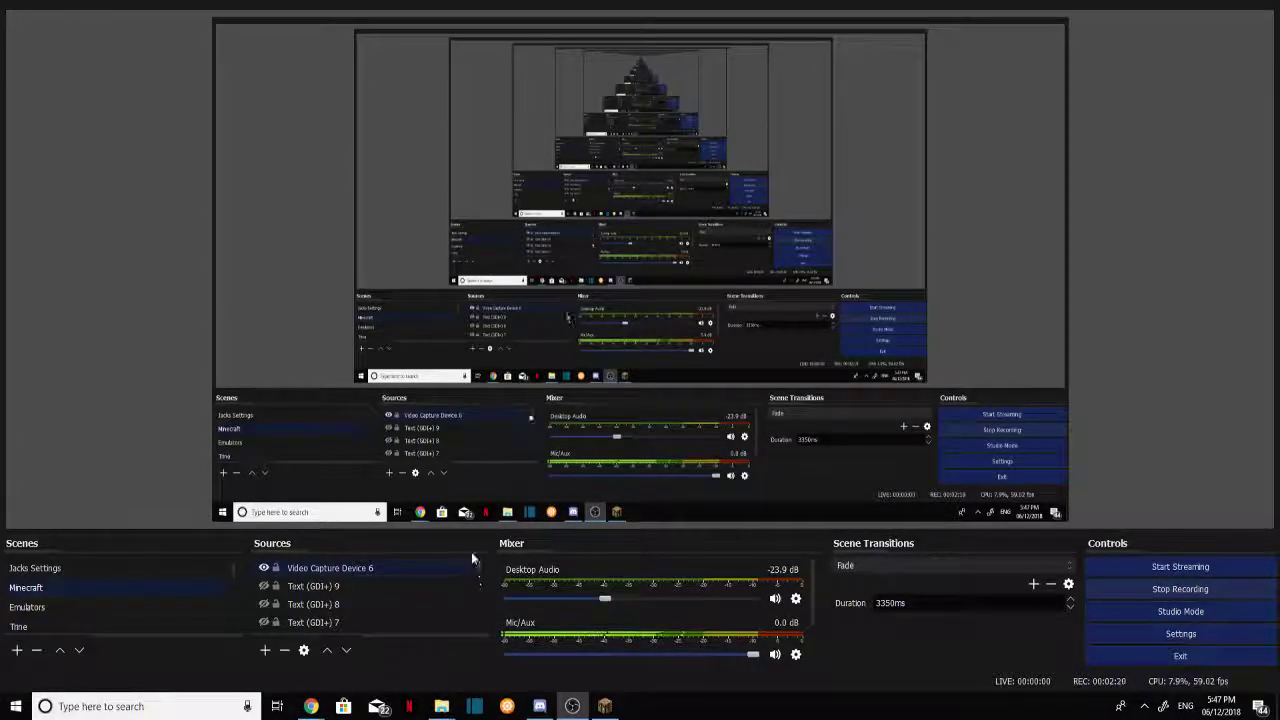
{"action": "scroll", "coordinate": [428, 592], "scroll_direction": "down", "scroll_amount": 3}
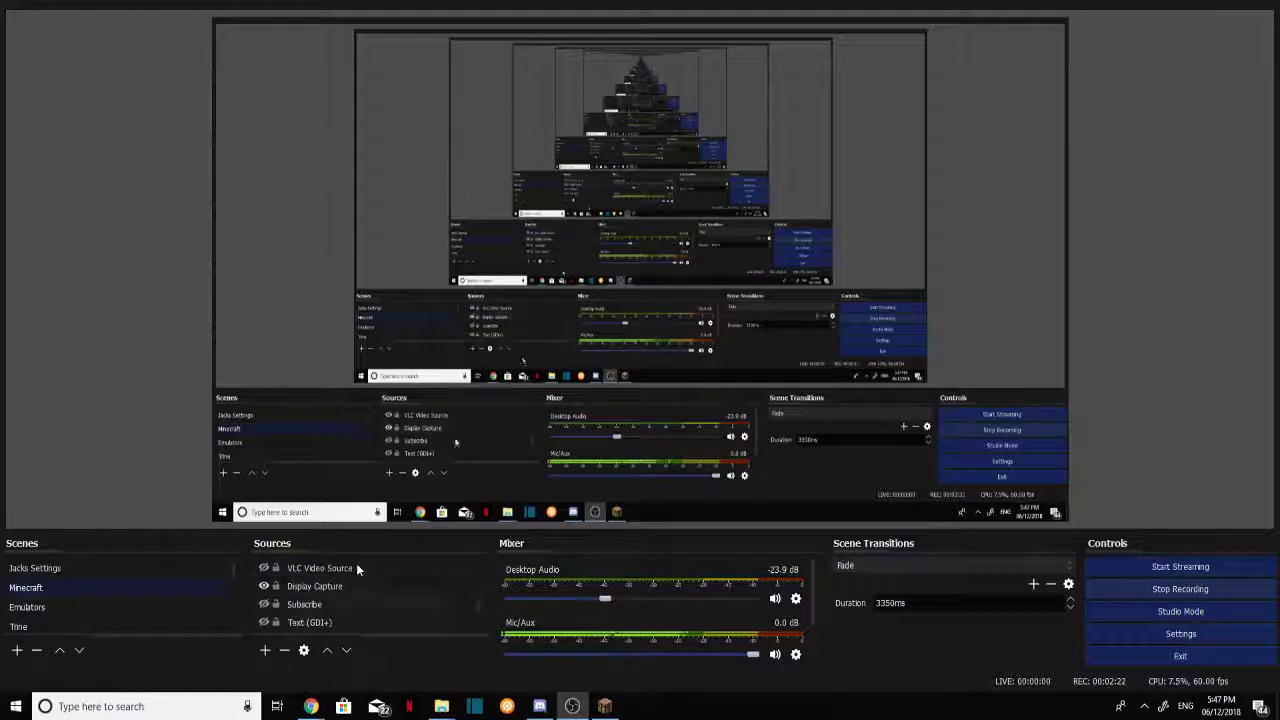
{"action": "scroll", "coordinate": [460, 599], "scroll_direction": "up", "scroll_amount": 2}
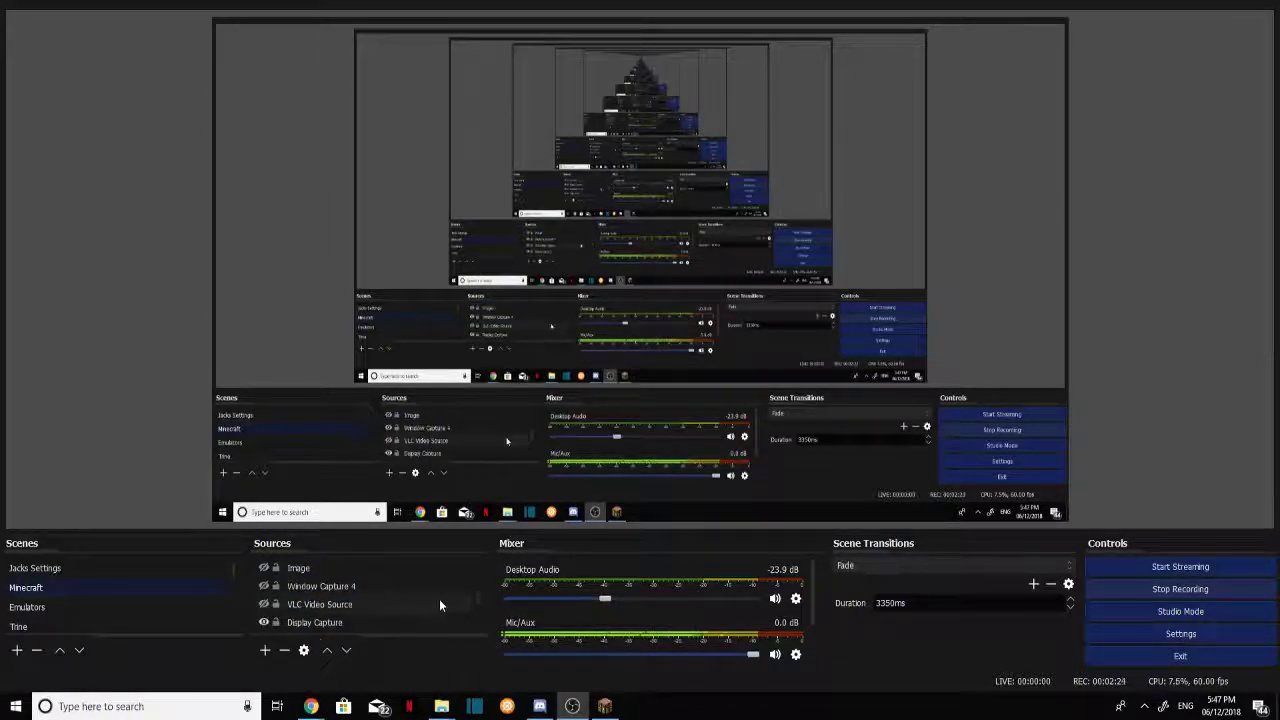
{"action": "left_click", "coordinate": [392, 623]}
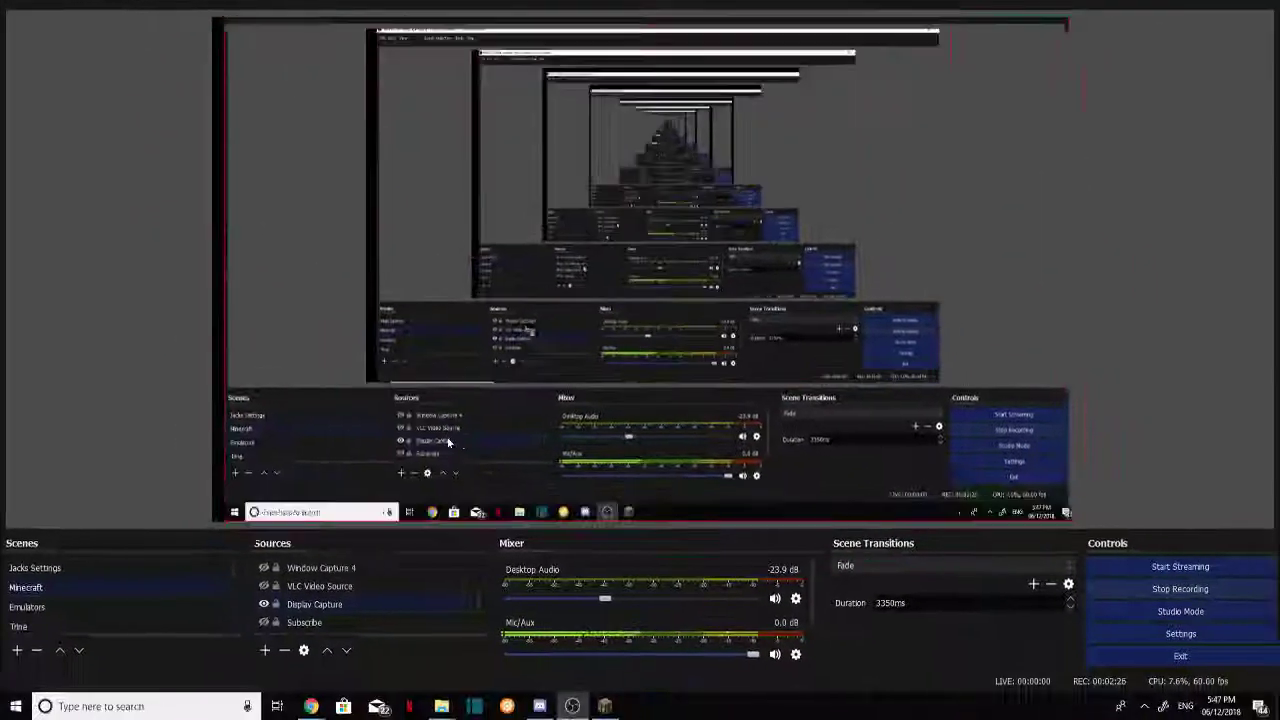
{"action": "scroll", "coordinate": [480, 595], "scroll_direction": "up", "scroll_amount": 3}
{"action": "scroll", "coordinate": [483, 598], "scroll_direction": "down", "scroll_amount": 2}
{"action": "mouse_move", "coordinate": [483, 598]}
{"action": "left_mouse_down"}
{"action": "mouse_move", "coordinate": [485, 630]}
{"action": "mouse_move", "coordinate": [488, 590]}
{"action": "left_mouse_up"}
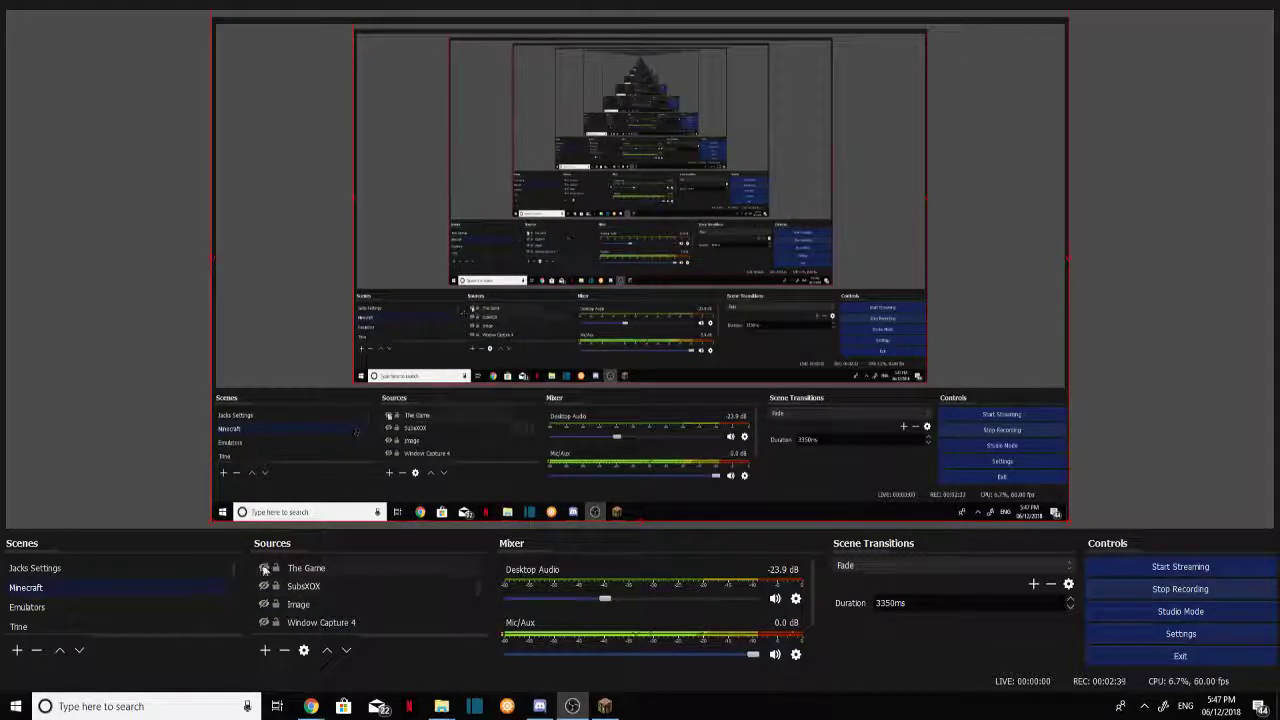
- Set The Game source to capture the window [javaw.exe]: Minecraft 1.13.2
{"action": "double_click", "coordinate": [334, 566]}
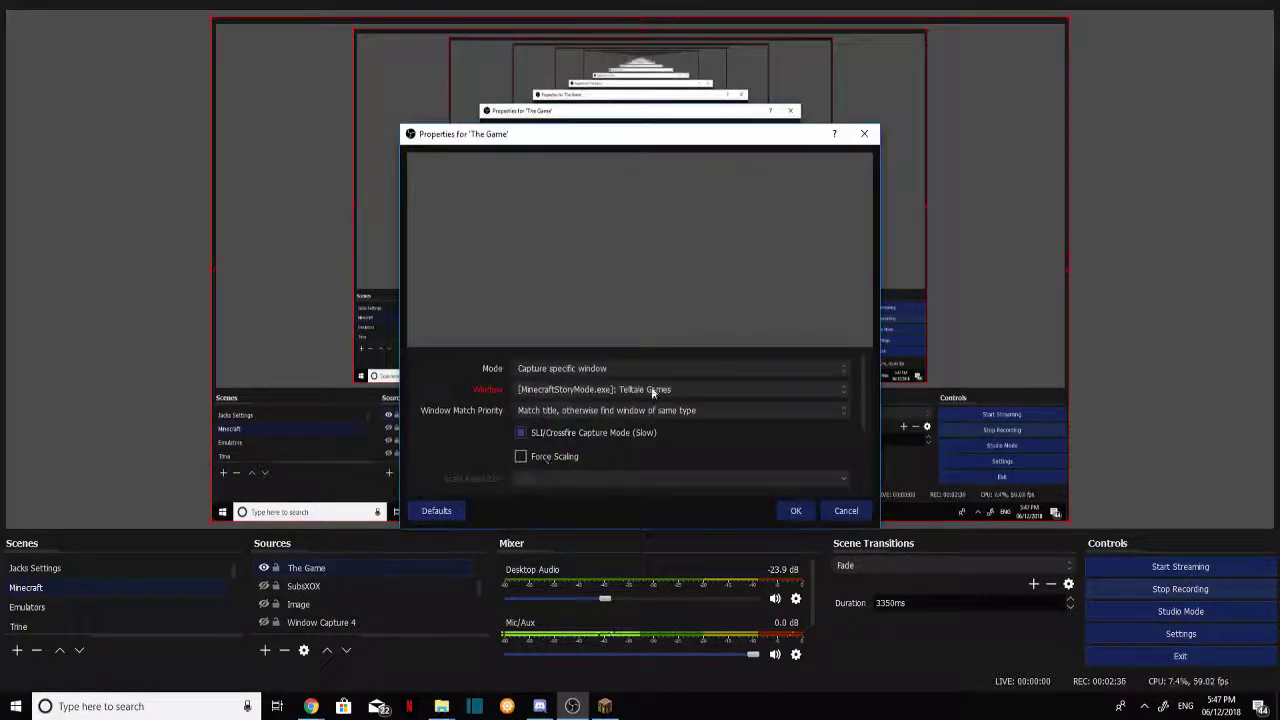
{"action": "left_click", "coordinate": [590, 390]}
{"action": "left_click", "coordinate": [622, 436]}
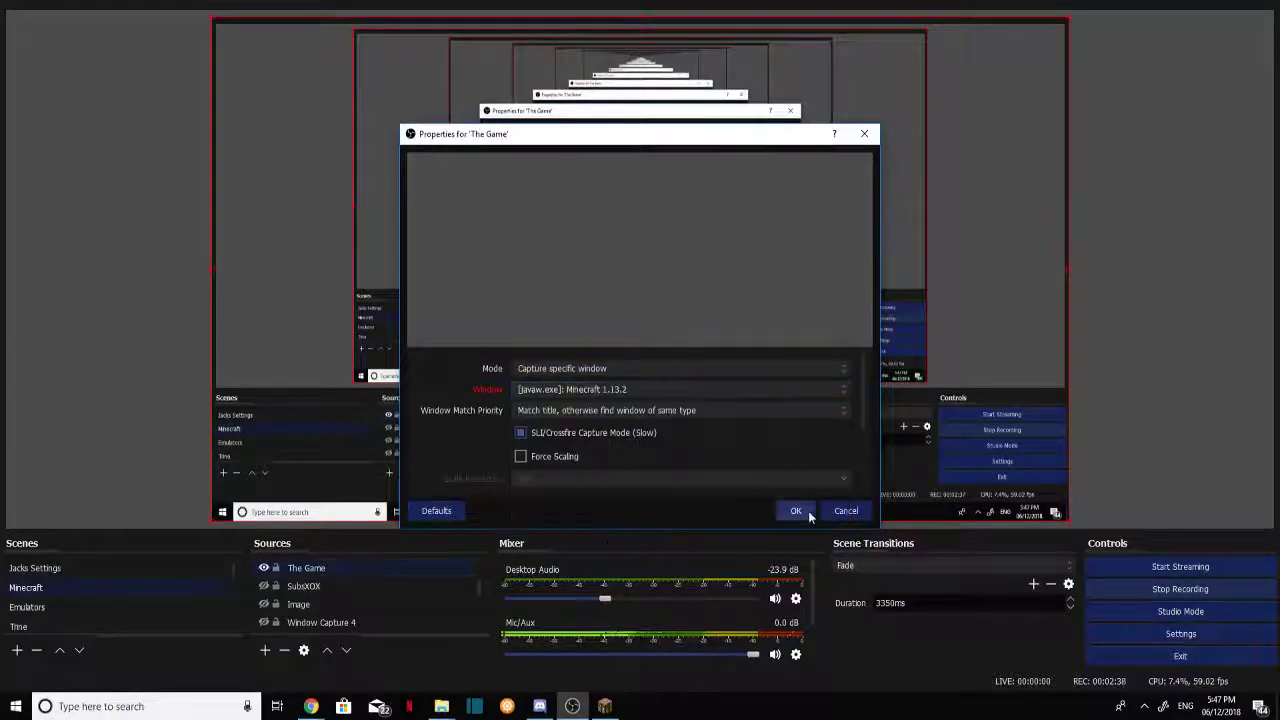
{"action": "left_click", "coordinate": [805, 510]}
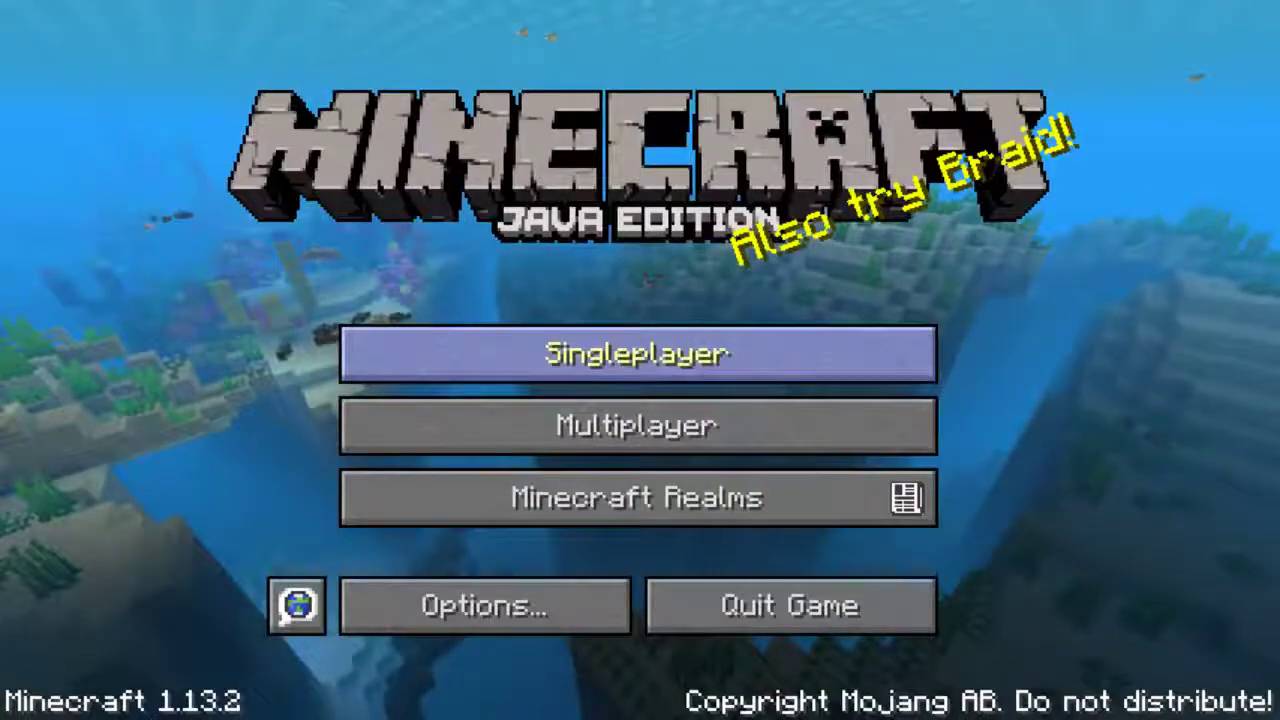
- Load the War base world in Minecraft singleplayer without making a backup
{"action": "left_click", "coordinate": [638, 354]}
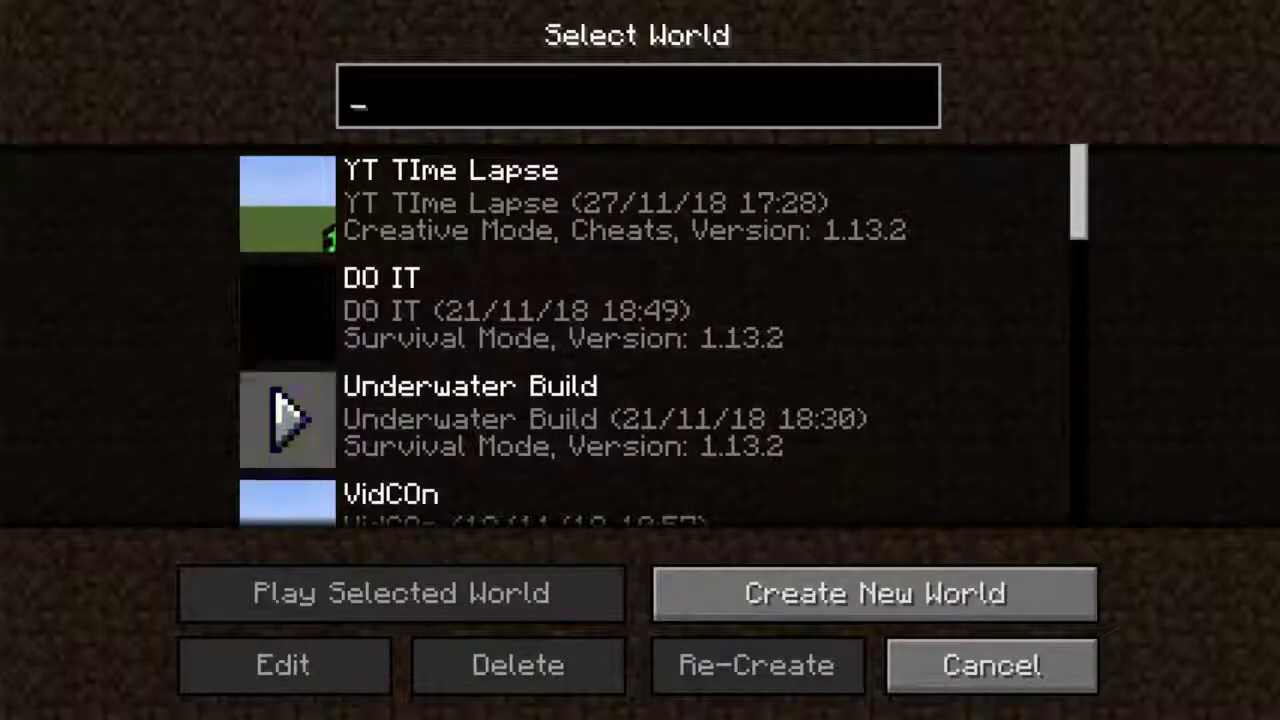
{"action": "scroll", "coordinate": [300, 460], "scroll_direction": "down", "scroll_amount": 15}
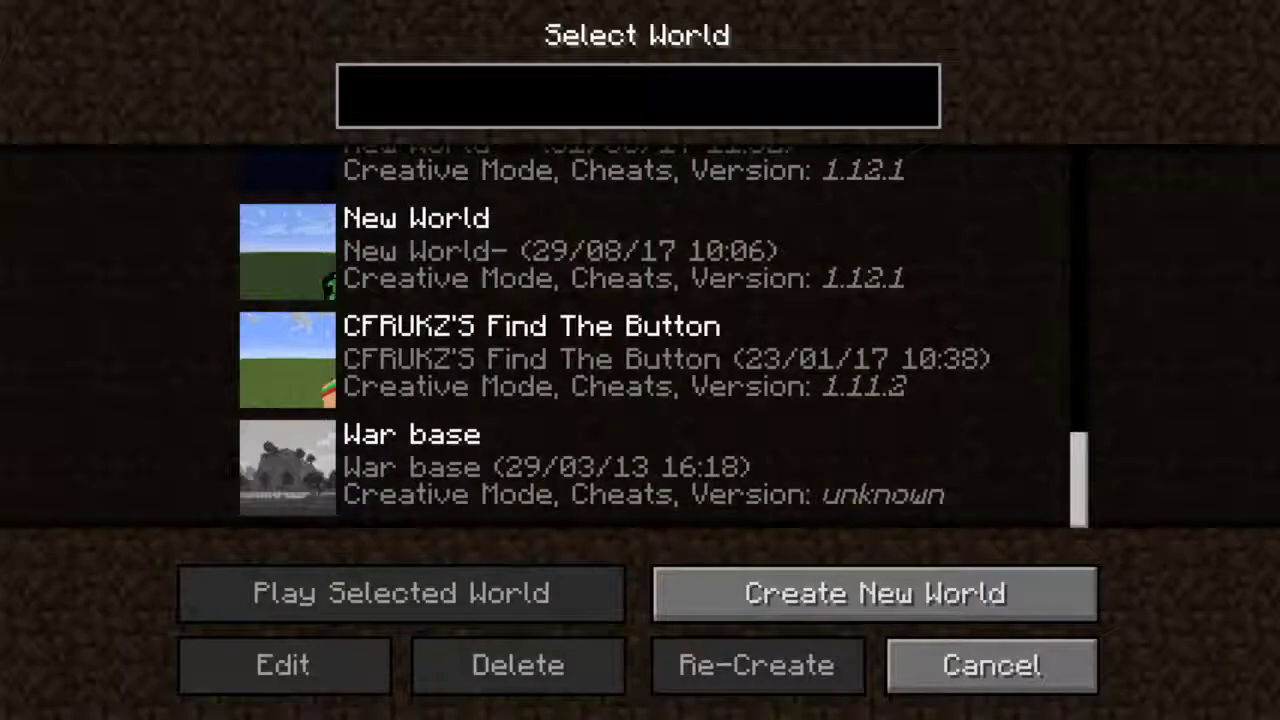
{"action": "left_click", "coordinate": [305, 465]}
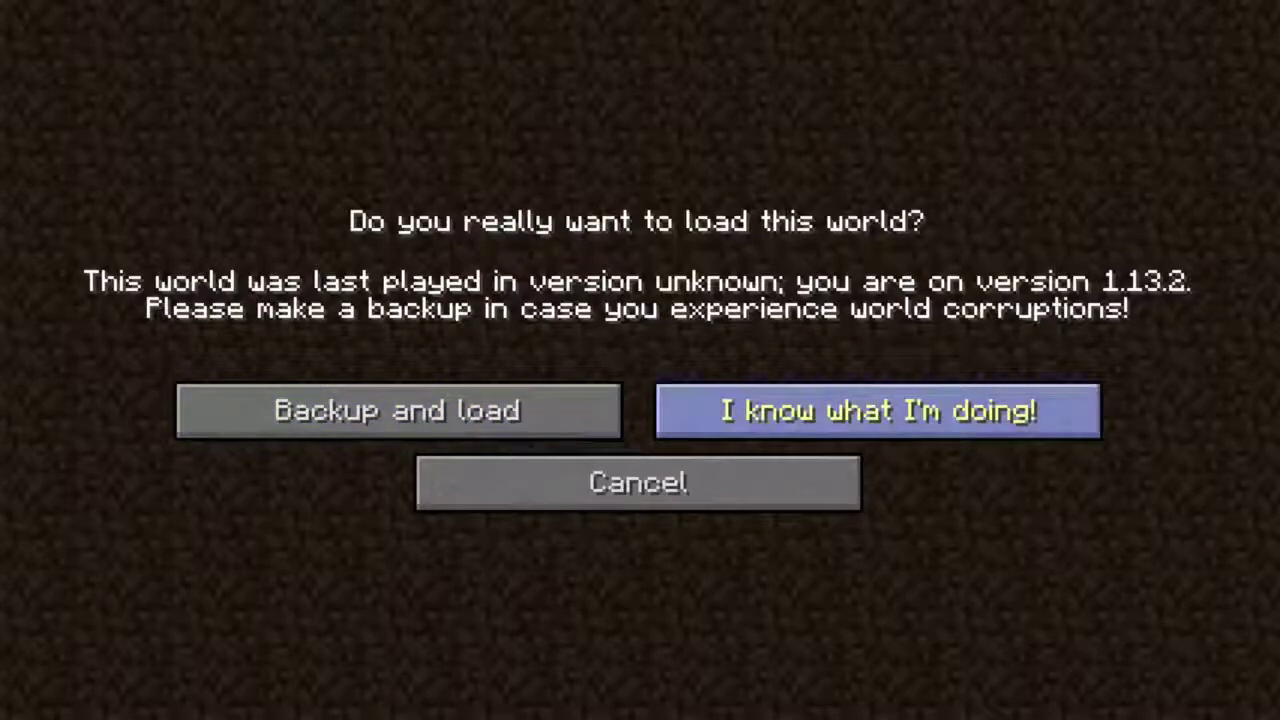
{"action": "left_click", "coordinate": [878, 411]}
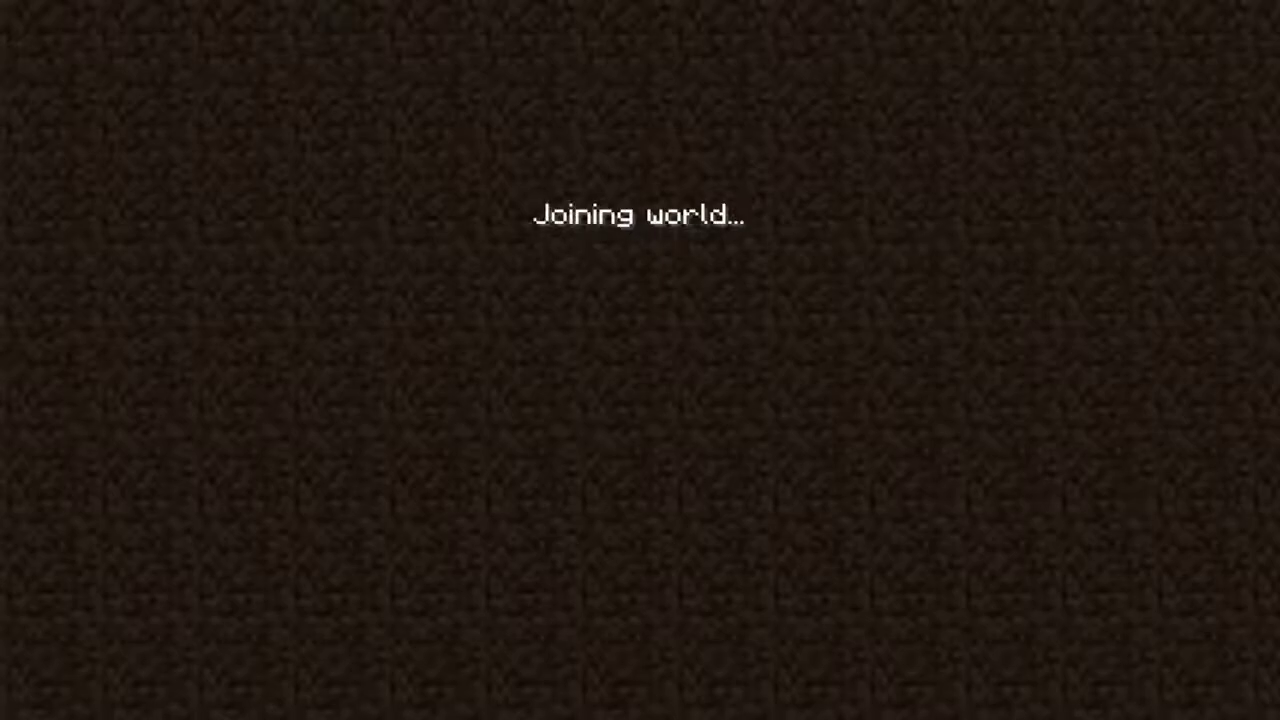
- Switch the player's own game mode to Creative with the gamemode command
{"action": "key", "text": "w"}
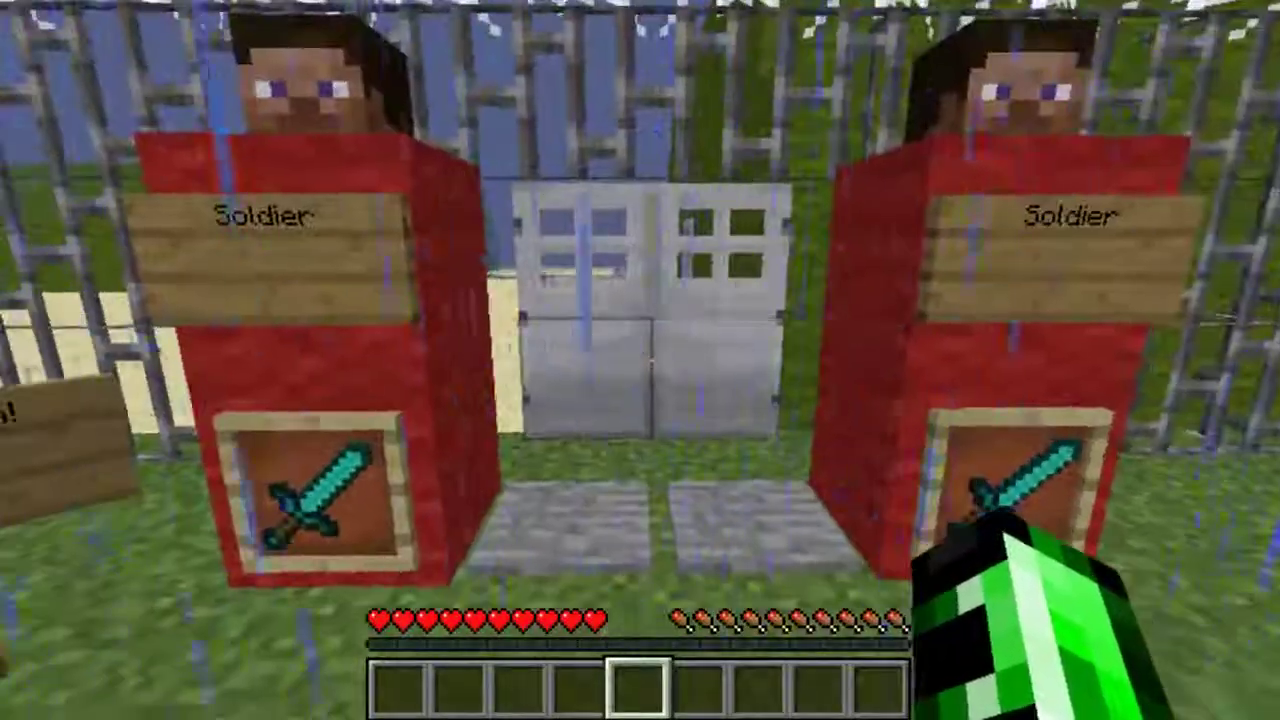
{"action": "key", "text": "Escape"}
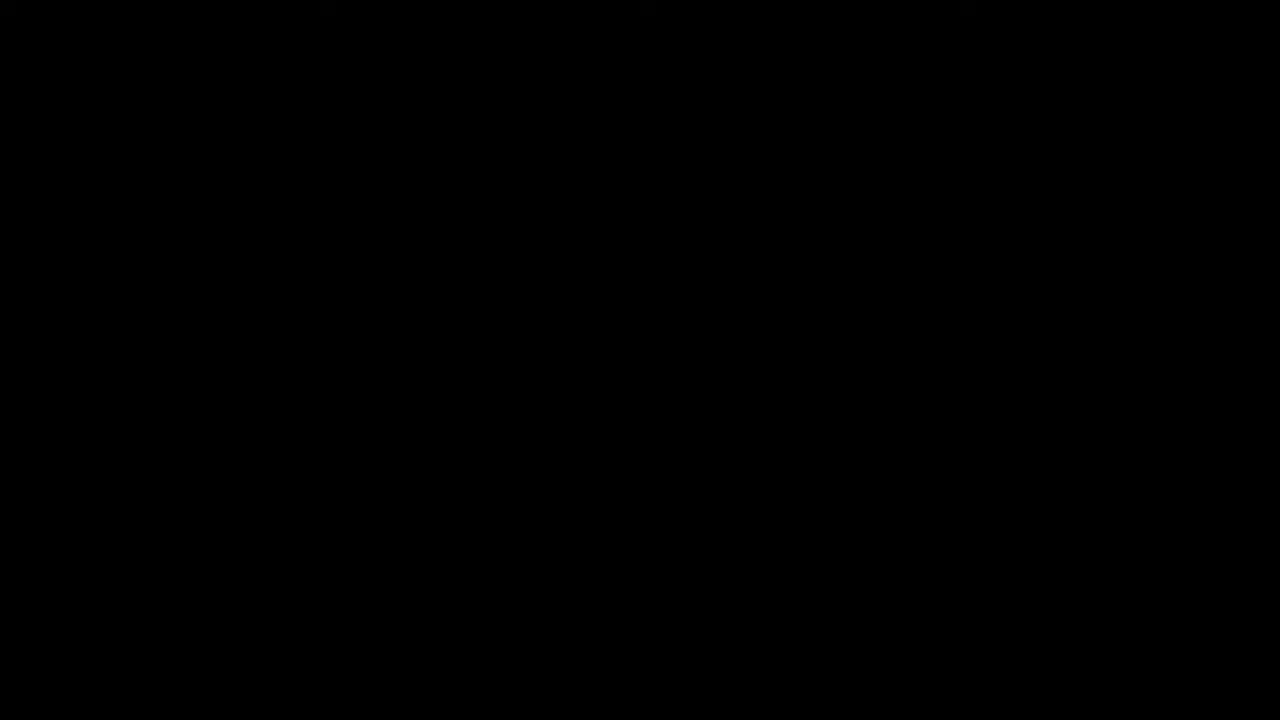
{"action": "type", "text": "/gamemode 1"}
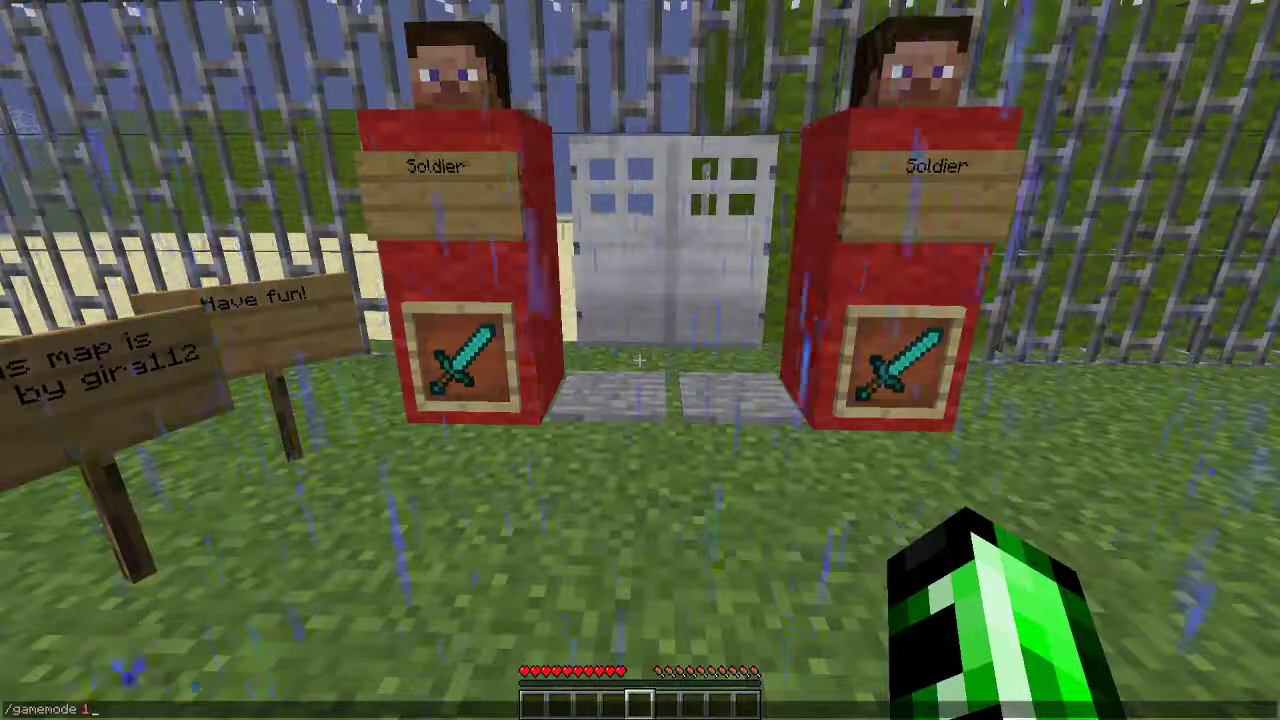
{"action": "key", "text": "Return"}
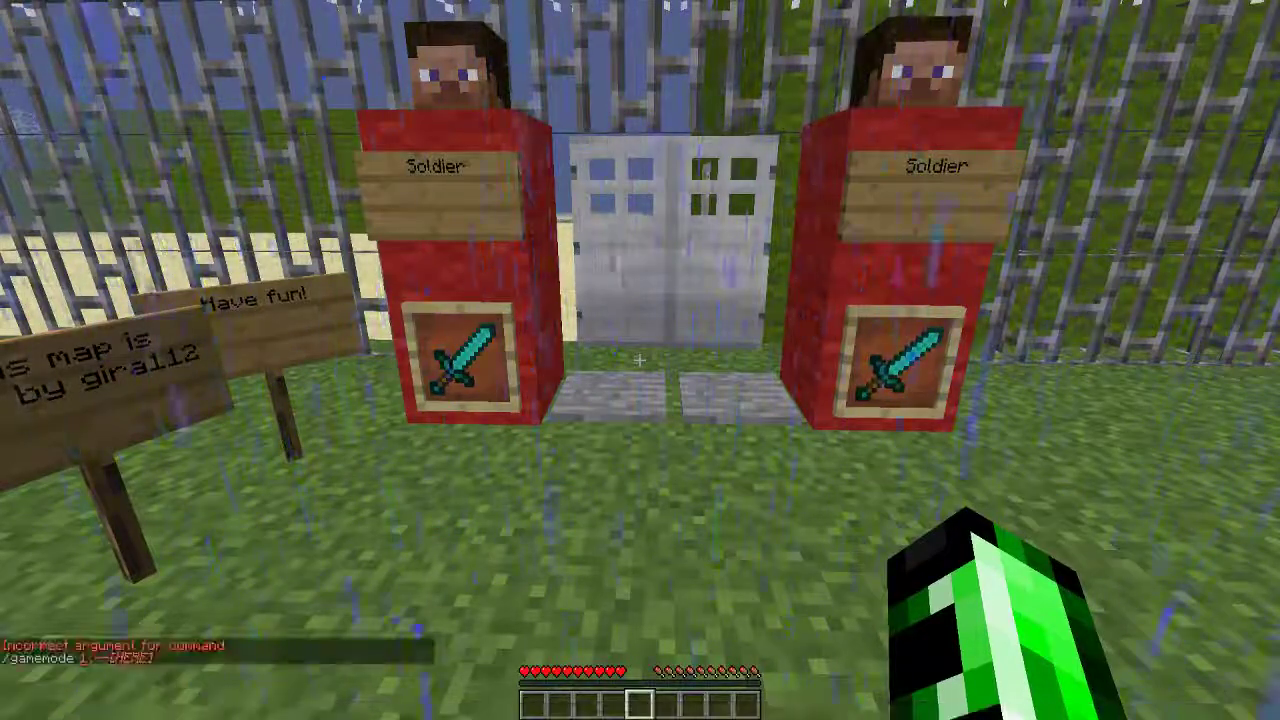
{"action": "type", "text": "s"}
{"action": "type", "text": "t/gamemode"}
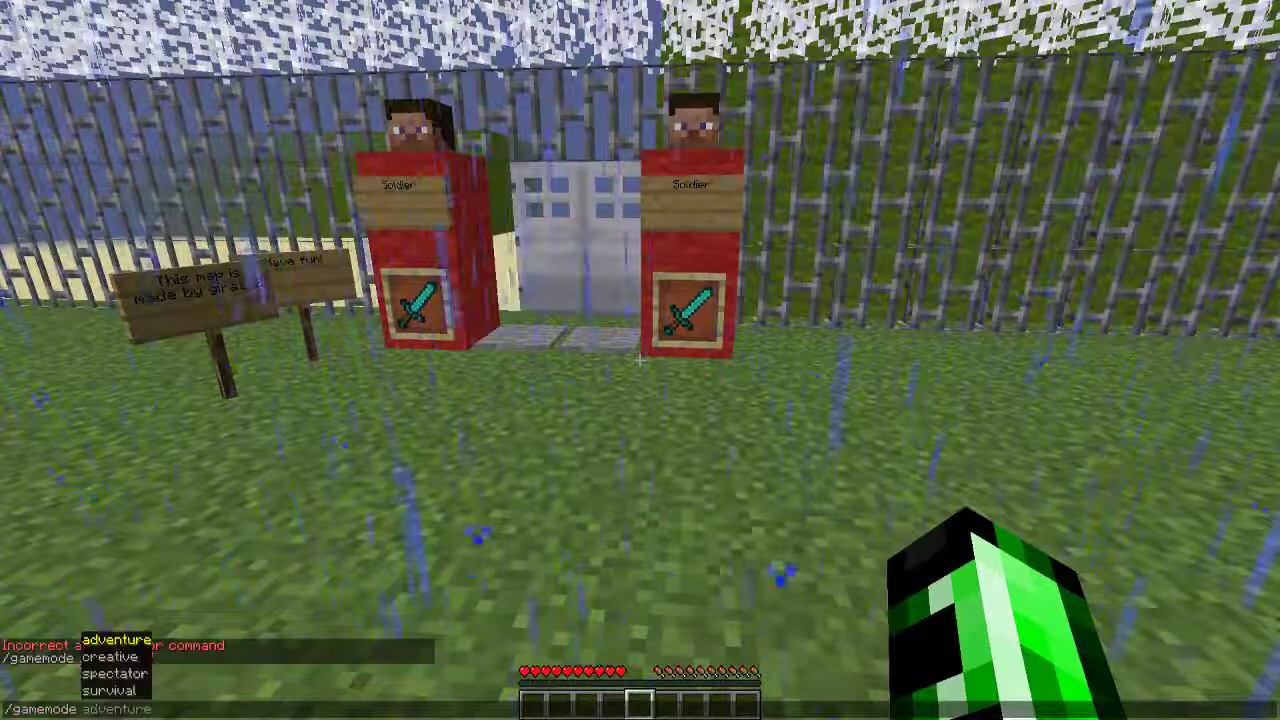
{"action": "key", "text": "Down"}
{"action": "key", "text": "Return"}
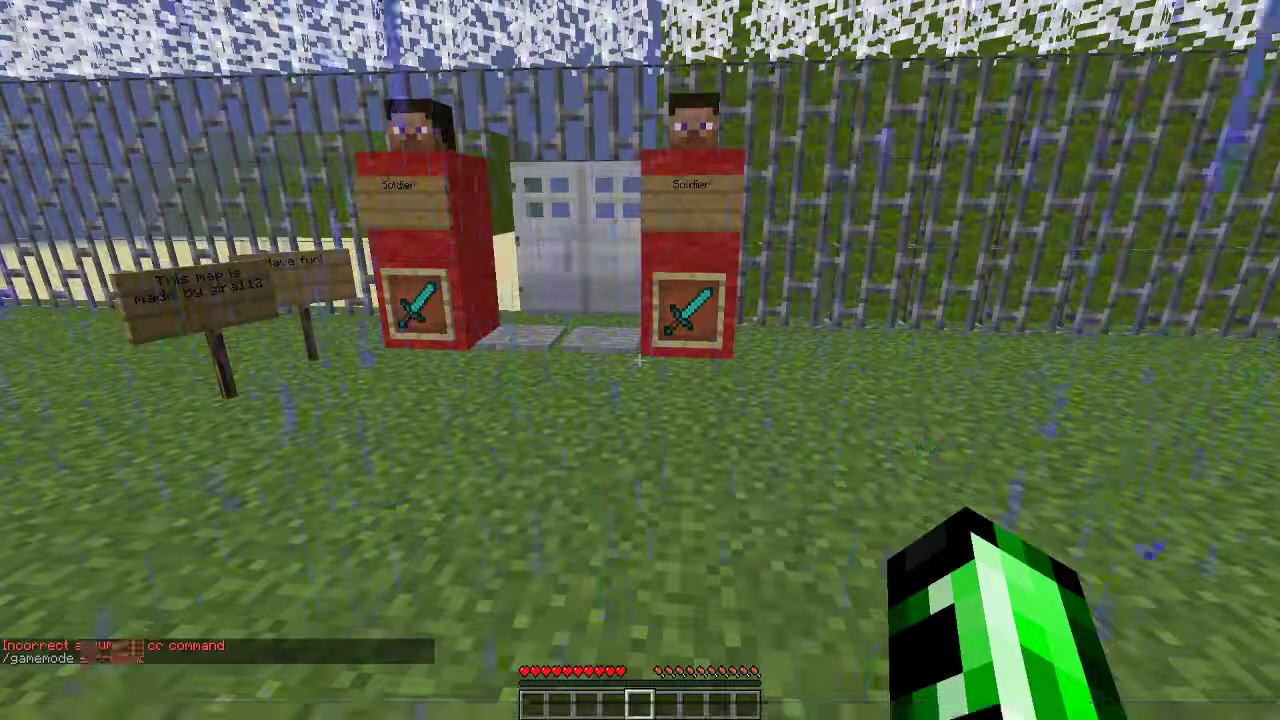
{"action": "key", "text": "w"}
{"action": "key", "text": "s"}
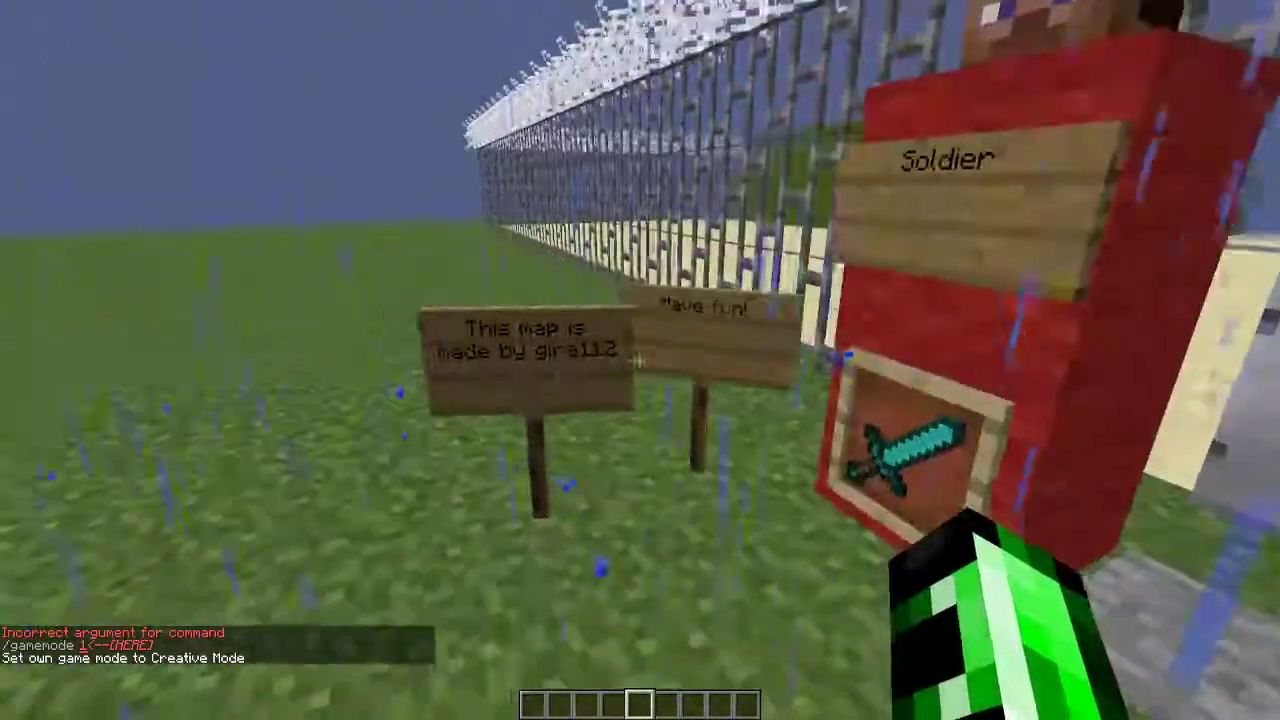
{"action": "key", "text": "Escape"}
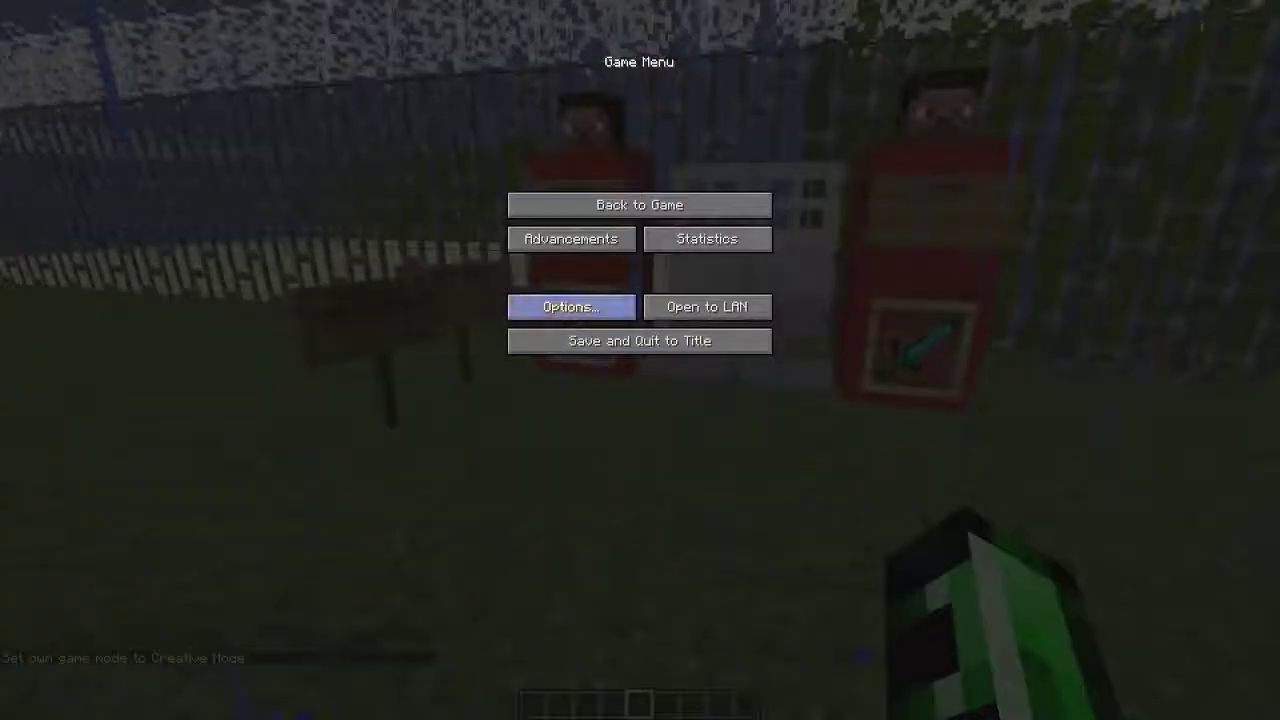
{"action": "left_click", "coordinate": [565, 301]}
{"action": "key", "text": "Escape"}
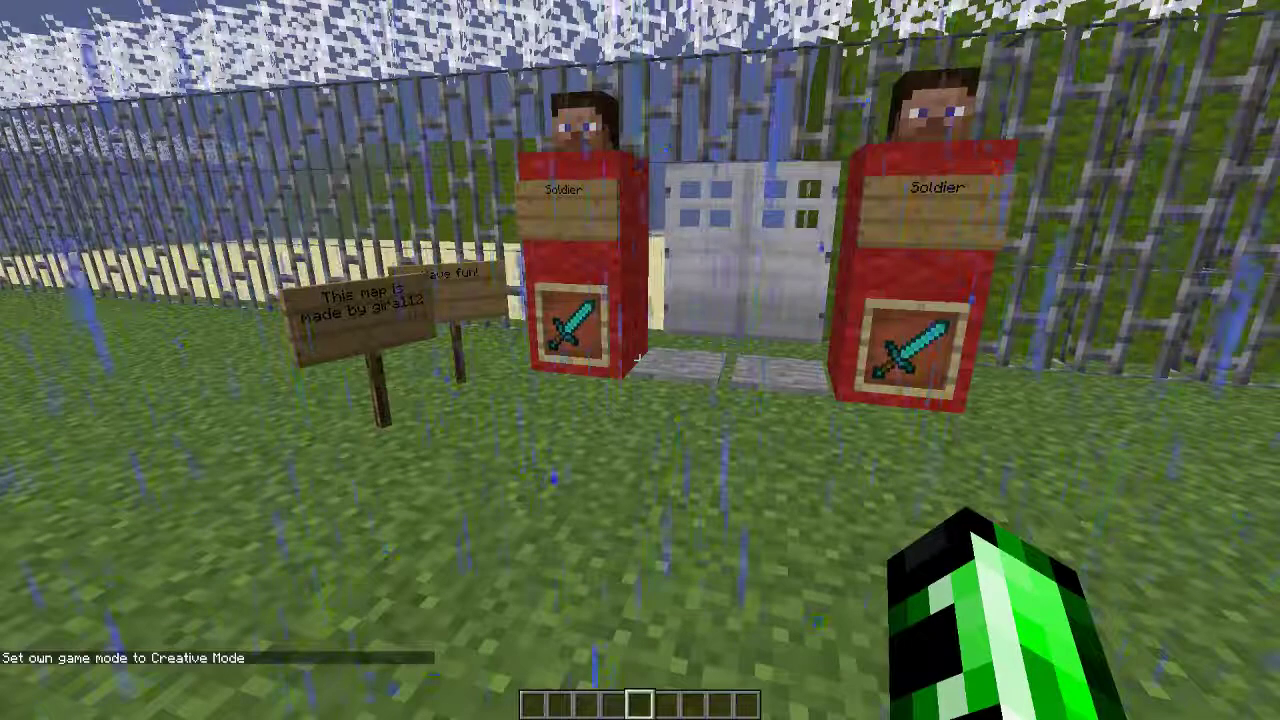
- Set the world's weather to clear with the weather command, correcting the misspelled argument
{"action": "type", "text": "/weather clerar"}
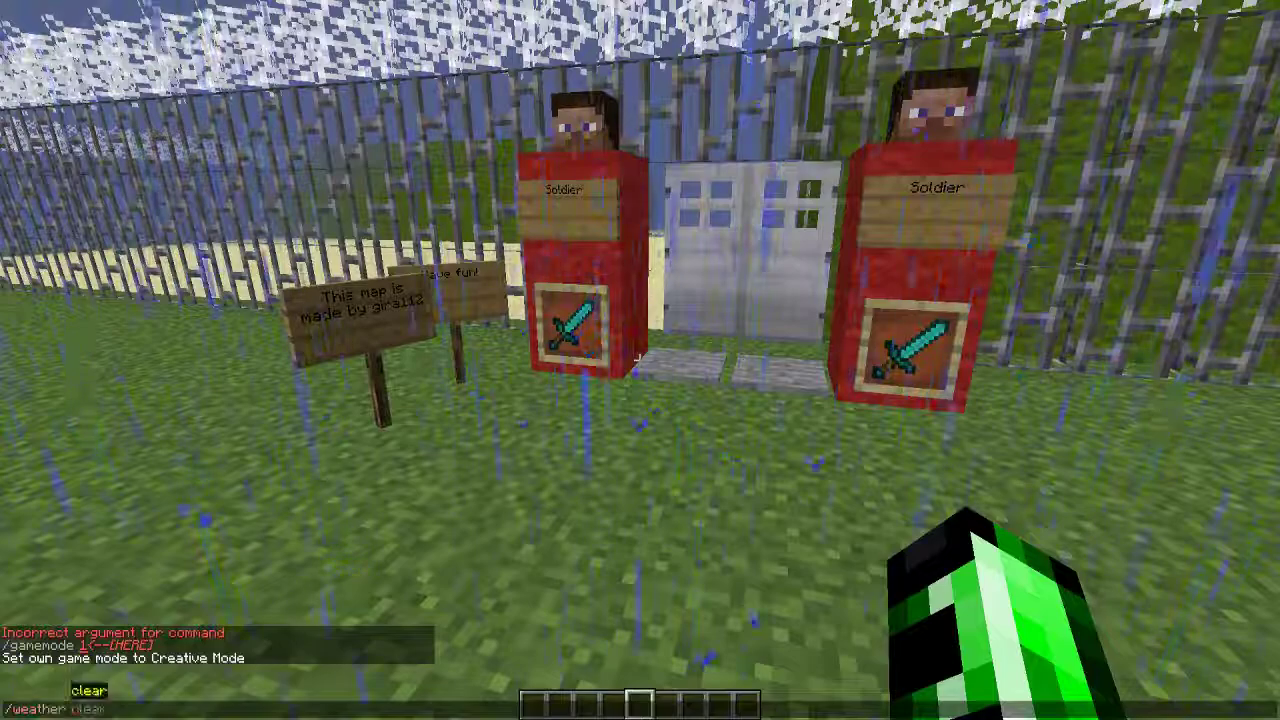
{"action": "key", "text": "Return"}
{"action": "key", "text": "t"}
{"action": "key", "text": "Up"}
{"action": "key", "text": "BackSpace"}
{"action": "key", "text": "BackSpace"}
{"action": "key", "text": "BackSpace"}
{"action": "type", "text": "ar"}
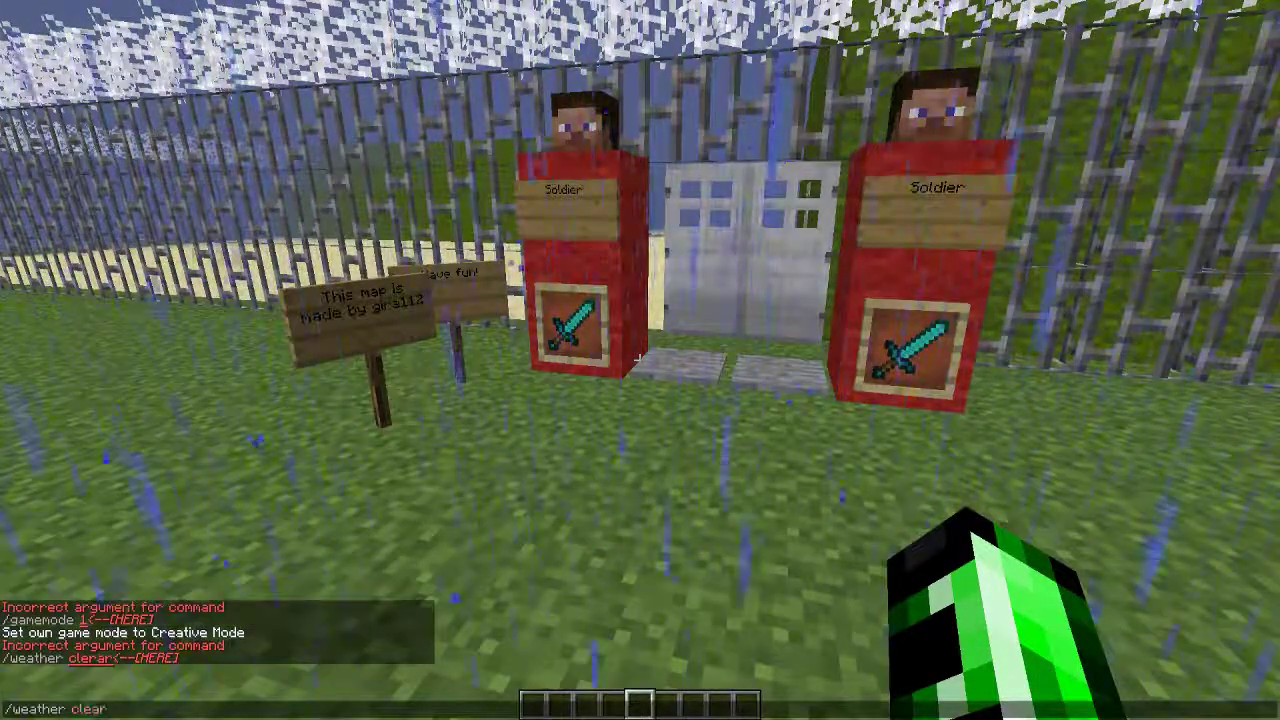
{"action": "key", "text": "Return"}
- Set the render distance to 15 chunks in the video settings and walk up to the iron entrance doors
{"action": "key", "text": "Escape"}
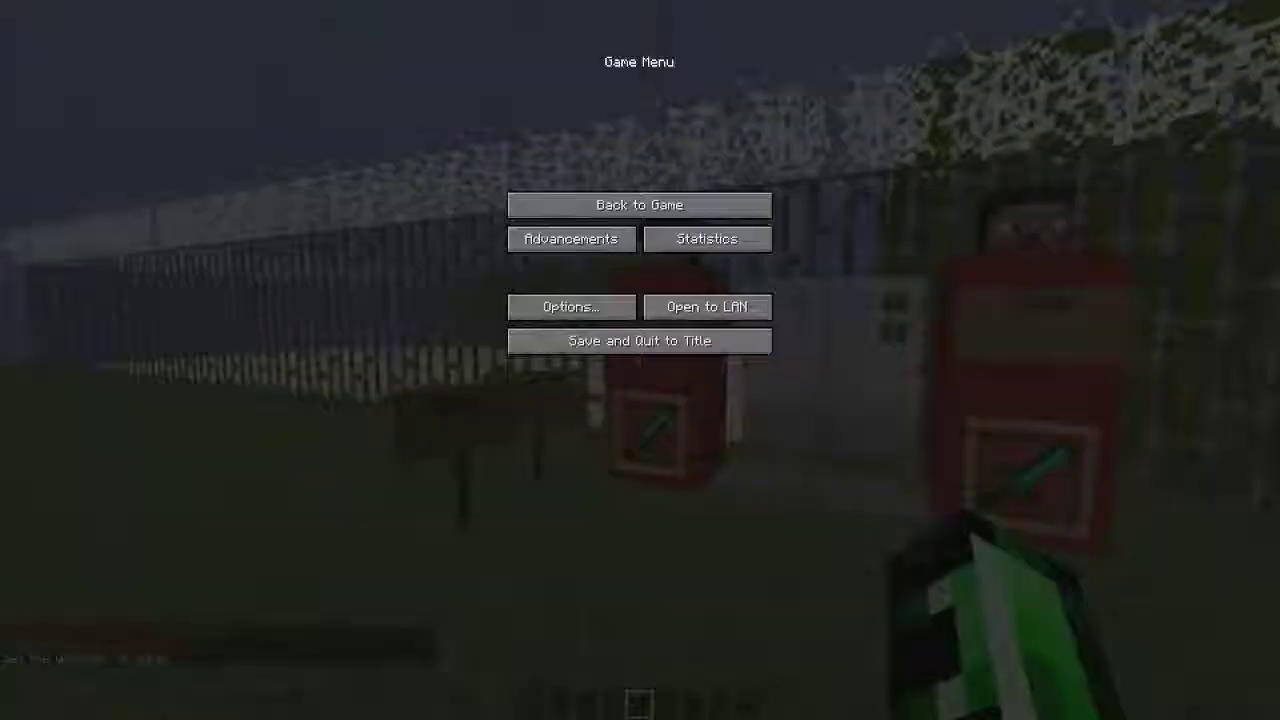
{"action": "left_click", "coordinate": [545, 300]}
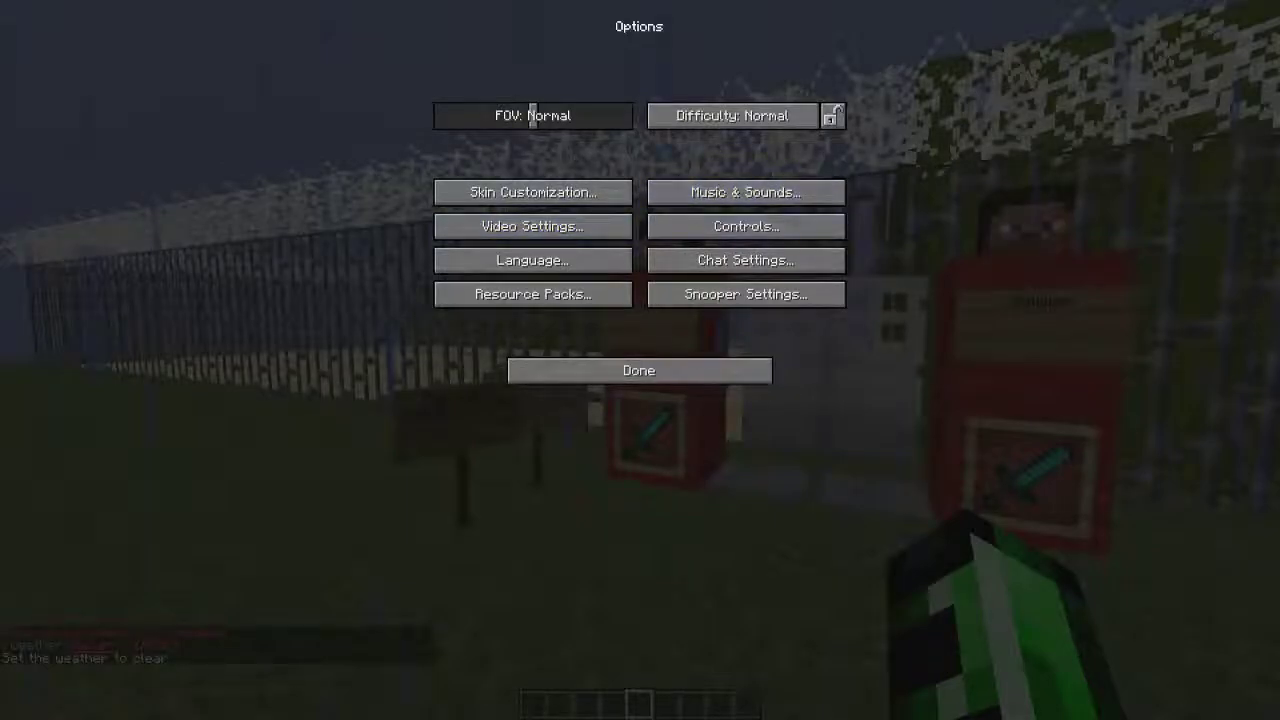
{"action": "left_click", "coordinate": [532, 217]}
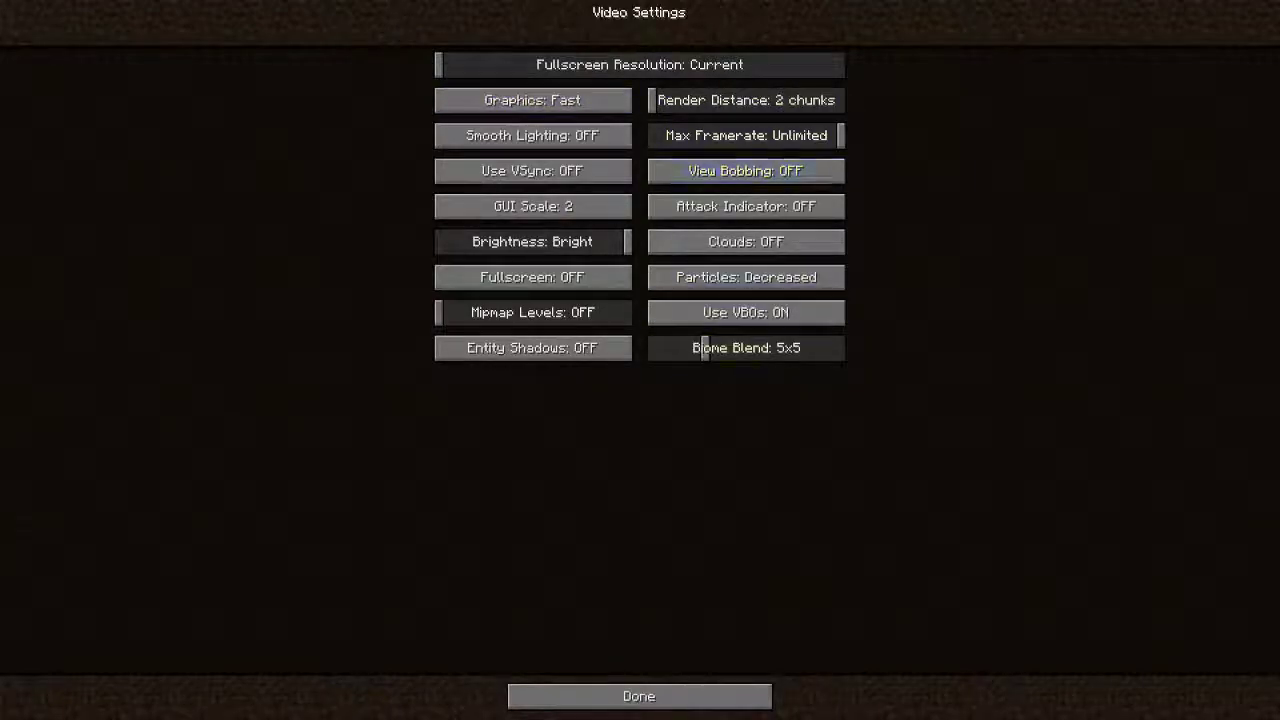
{"action": "left_click_drag", "start_coordinate": [652, 100], "coordinate": [740, 100]}
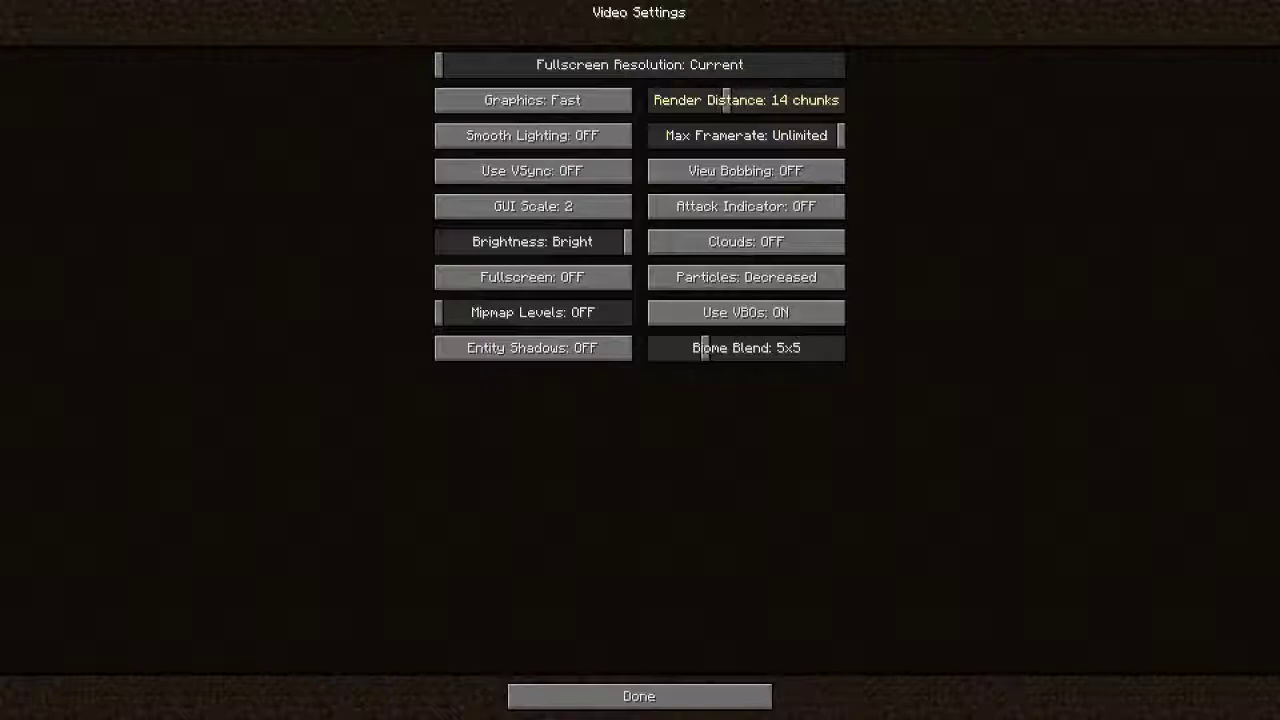
{"action": "key", "text": "Escape"}
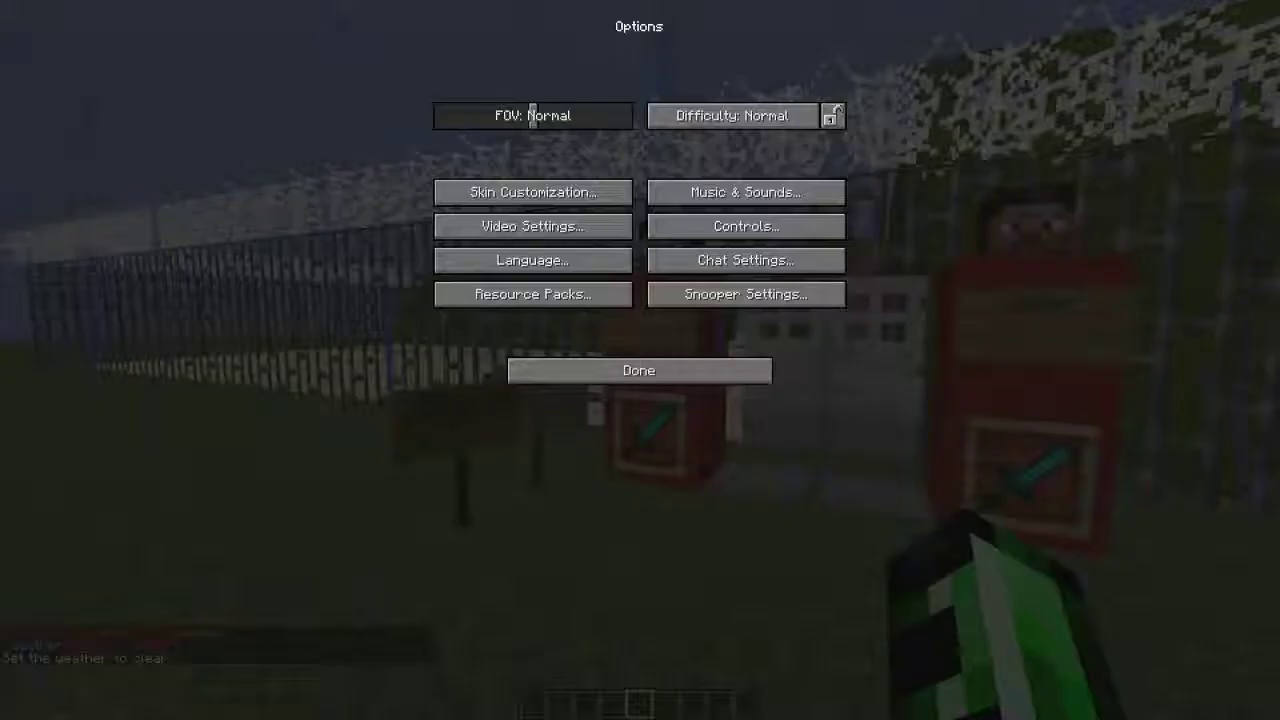
{"action": "key", "text": "Escape"}
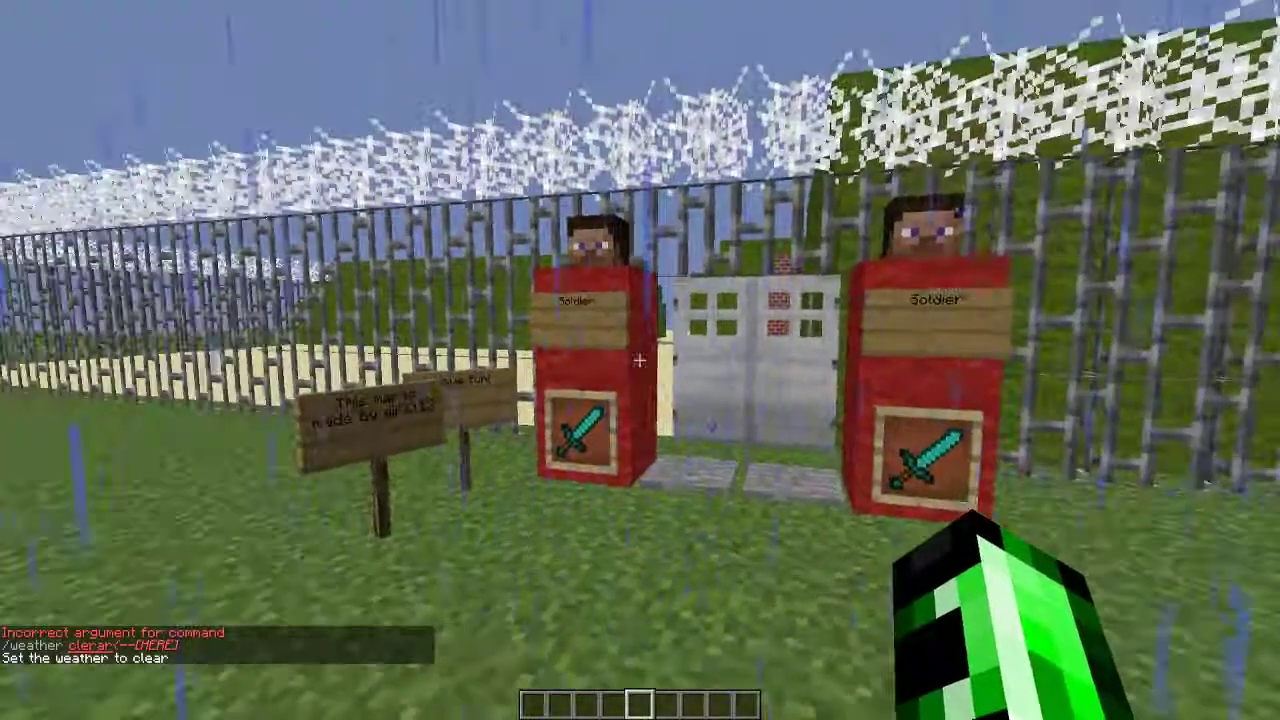
{"action": "key", "text": "s"}
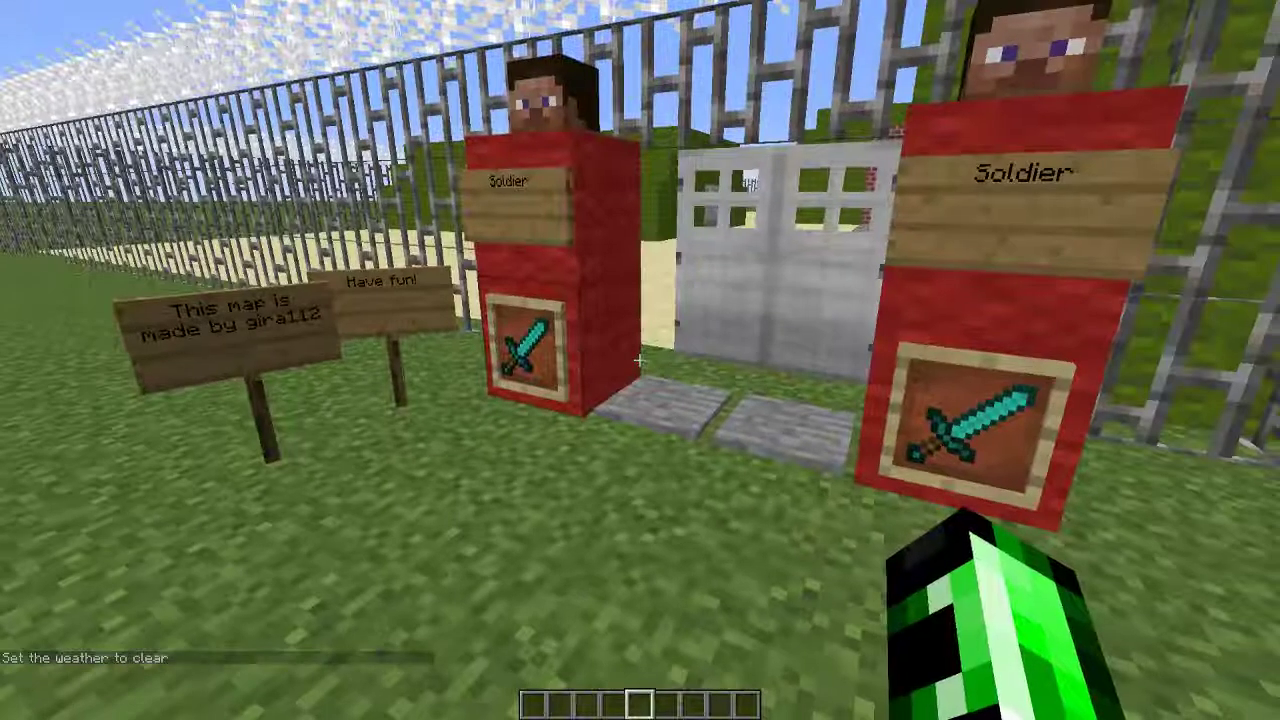
{"action": "key", "text": "w"}
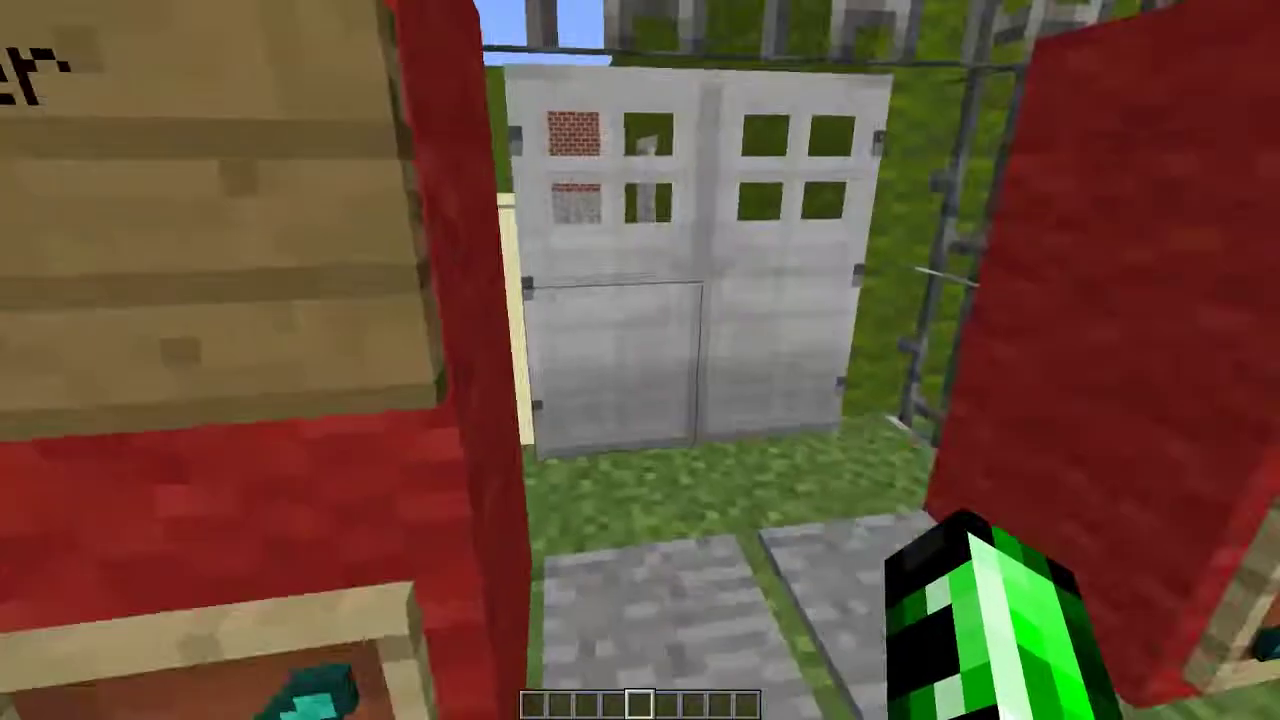
- Set the graphics quality to Fancy in the video settings
{"action": "key", "text": "Escape"}
{"action": "left_click", "coordinate": [571, 307]}
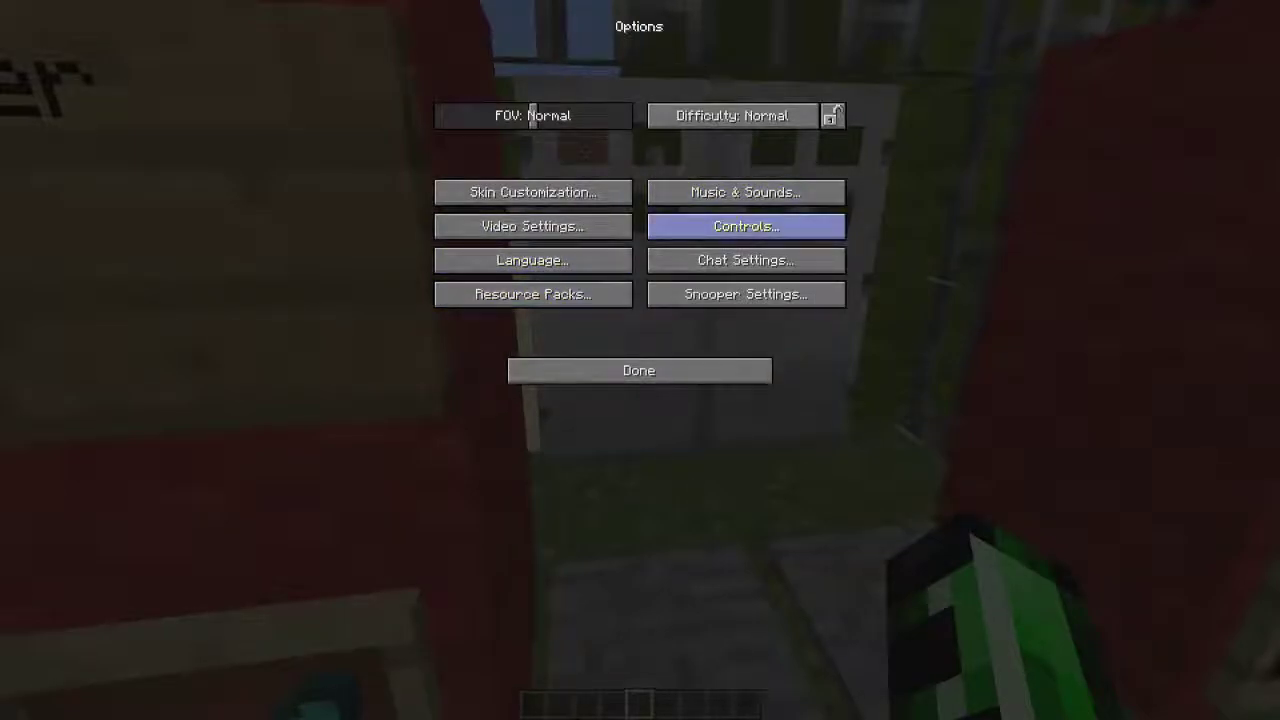
{"action": "left_click", "coordinate": [746, 260]}
{"action": "left_click", "coordinate": [640, 335]}
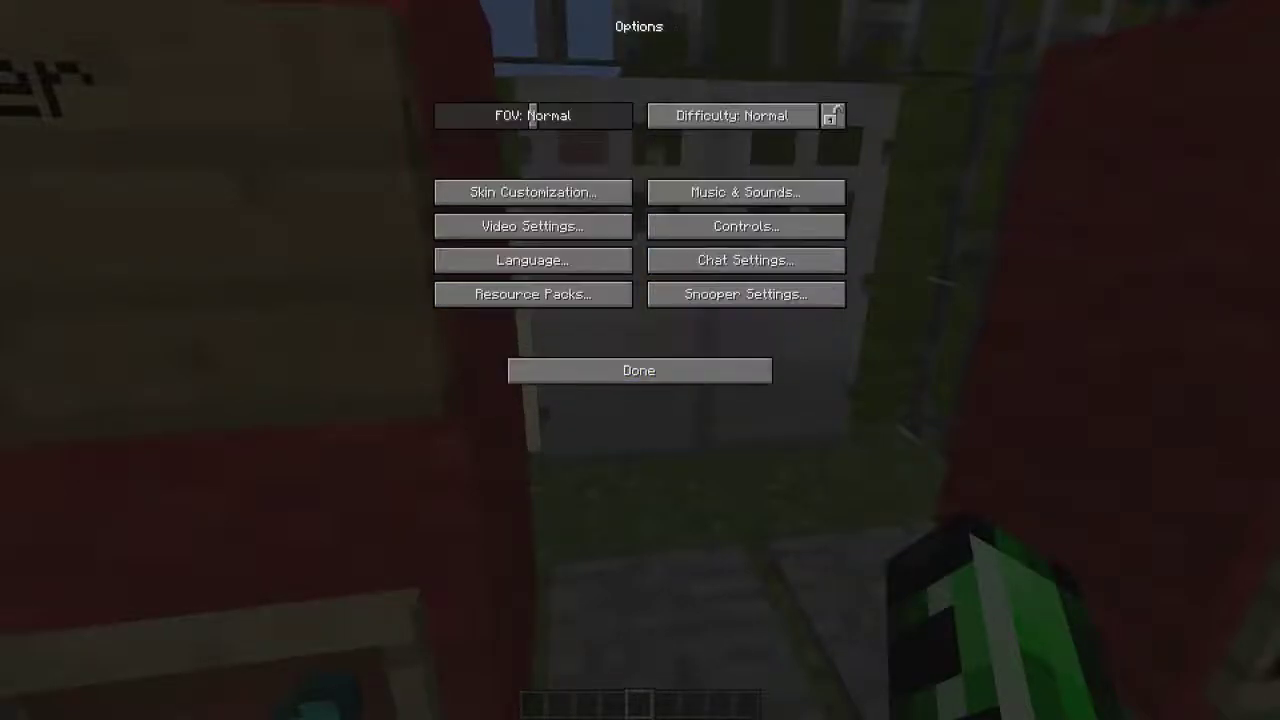
{"action": "left_click", "coordinate": [533, 226]}
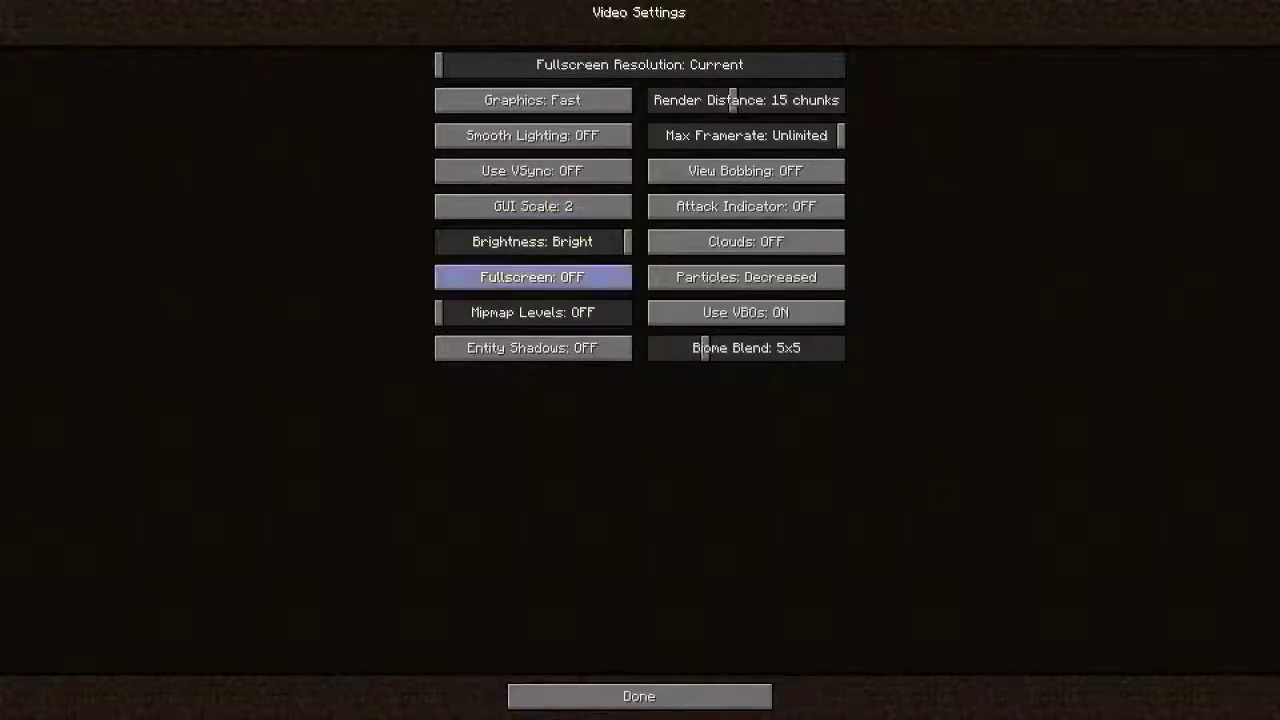
{"action": "left_click", "coordinate": [532, 100]}
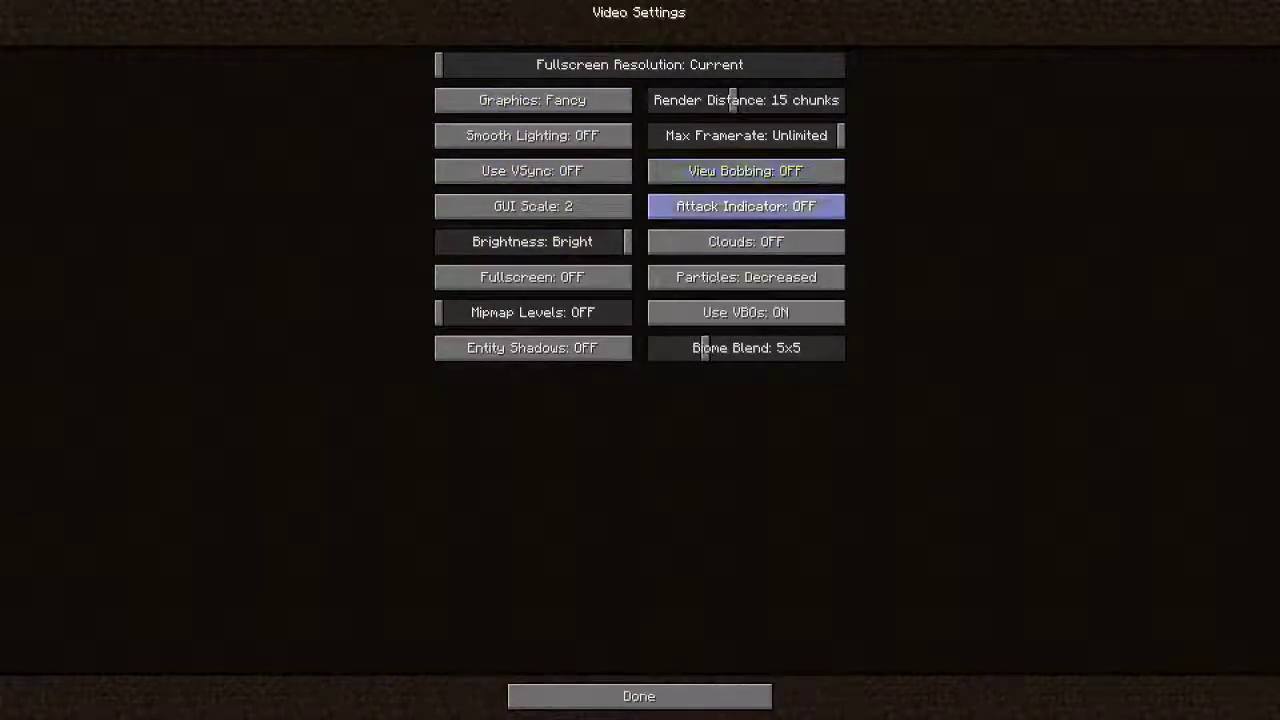
- Set the particles to Minimal and return to the game
{"action": "left_click", "coordinate": [746, 277]}
{"action": "left_click", "coordinate": [746, 277]}
{"action": "left_click", "coordinate": [746, 277]}
{"action": "left_click", "coordinate": [746, 277]}
{"action": "left_click", "coordinate": [746, 277]}
{"action": "left_click", "coordinate": [746, 277]}
{"action": "left_click", "coordinate": [746, 277]}
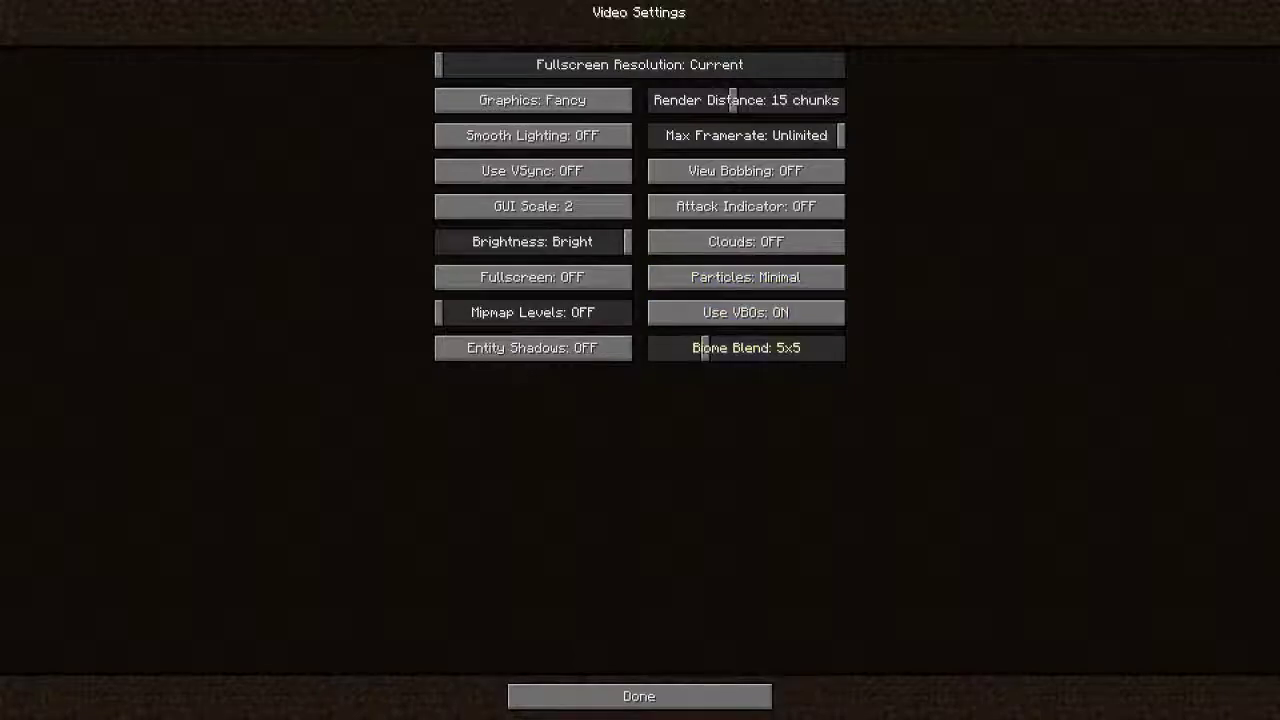
{"action": "key", "text": "Escape"}
{"action": "key", "text": "Escape"}
- Walk into the base and follow the gravel path to the iron double doors of the green building
{"action": "key", "text": "s"}
{"action": "key", "text": "w"}
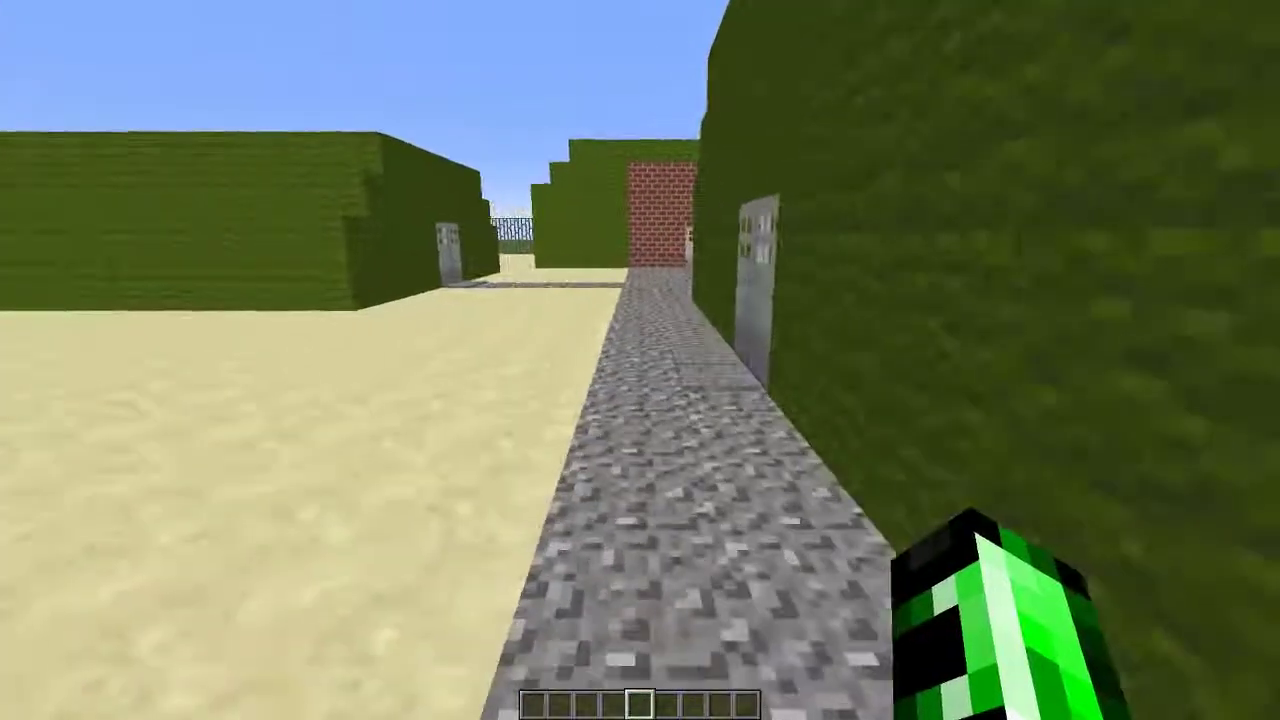
{"action": "key", "text": "w"}
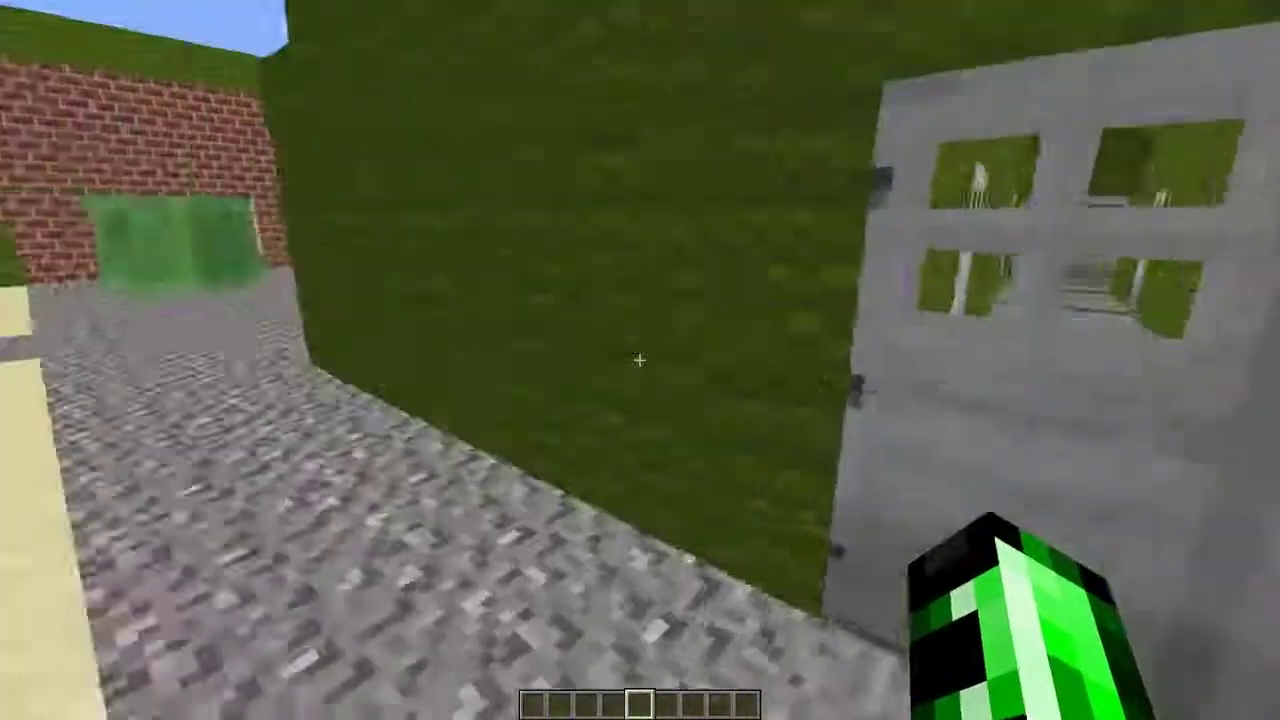
{"action": "key", "text": "Escape"}
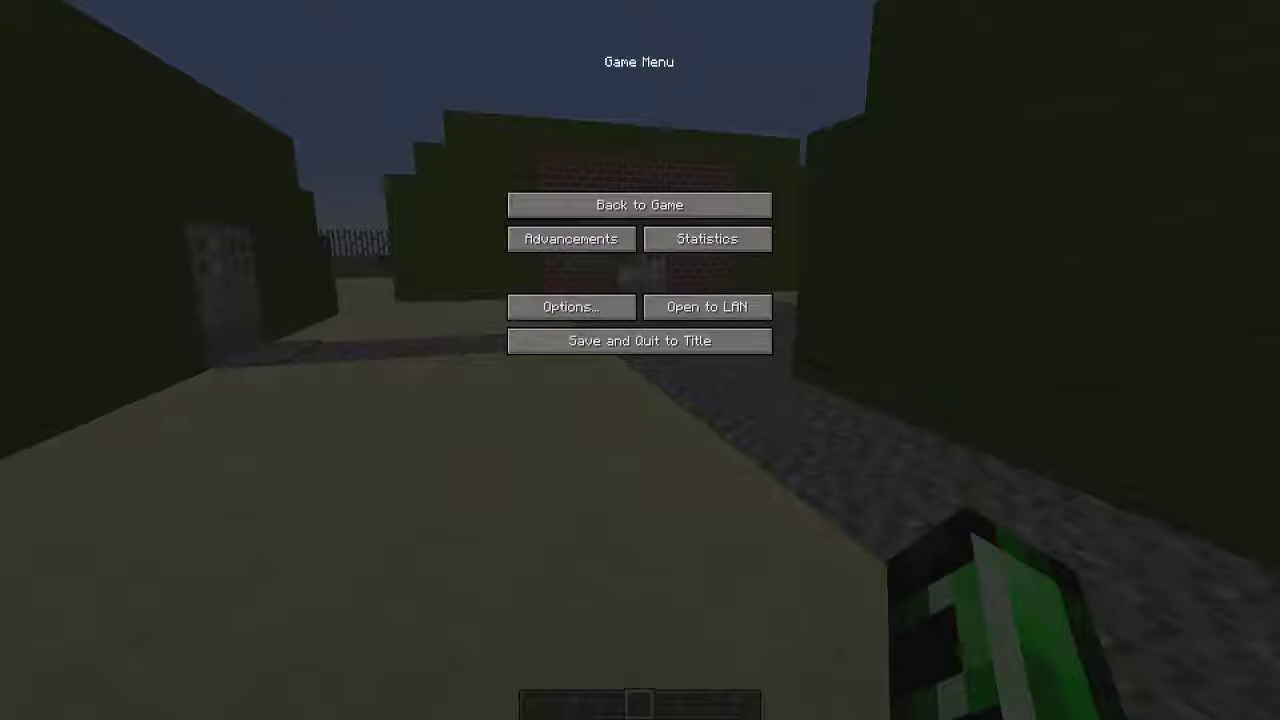
{"action": "left_click", "coordinate": [639, 204]}
{"action": "key", "text": "w"}
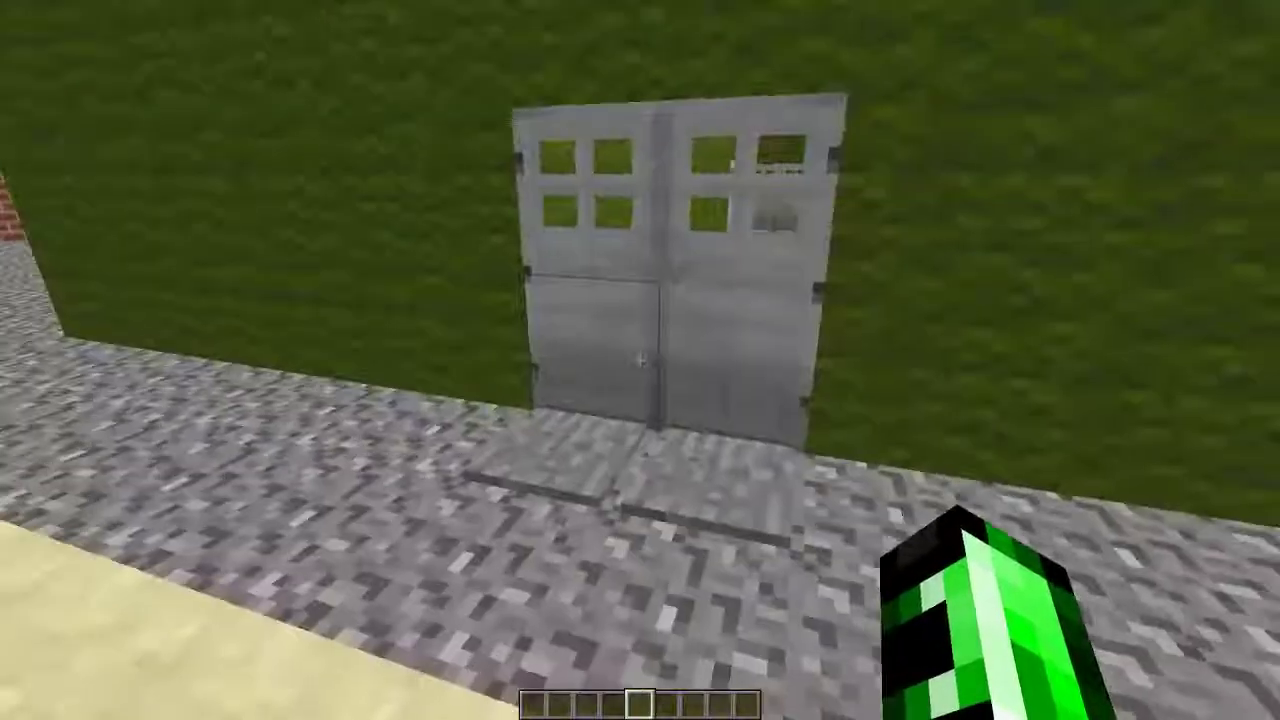
- Explore the green building's interior, visiting the bunk bed room, the corridor and the chest room behind the end doors
{"action": "key", "text": "w"}
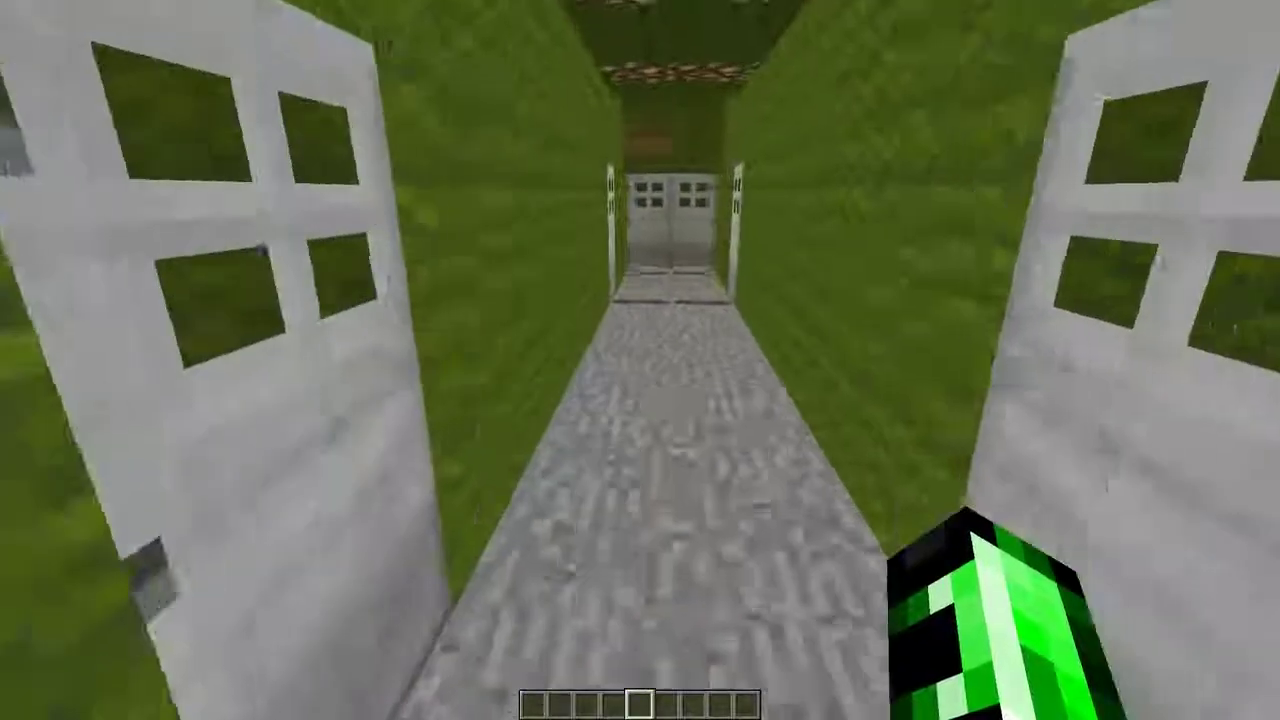
{"action": "key", "text": "w"}
{"action": "key", "text": "space"}
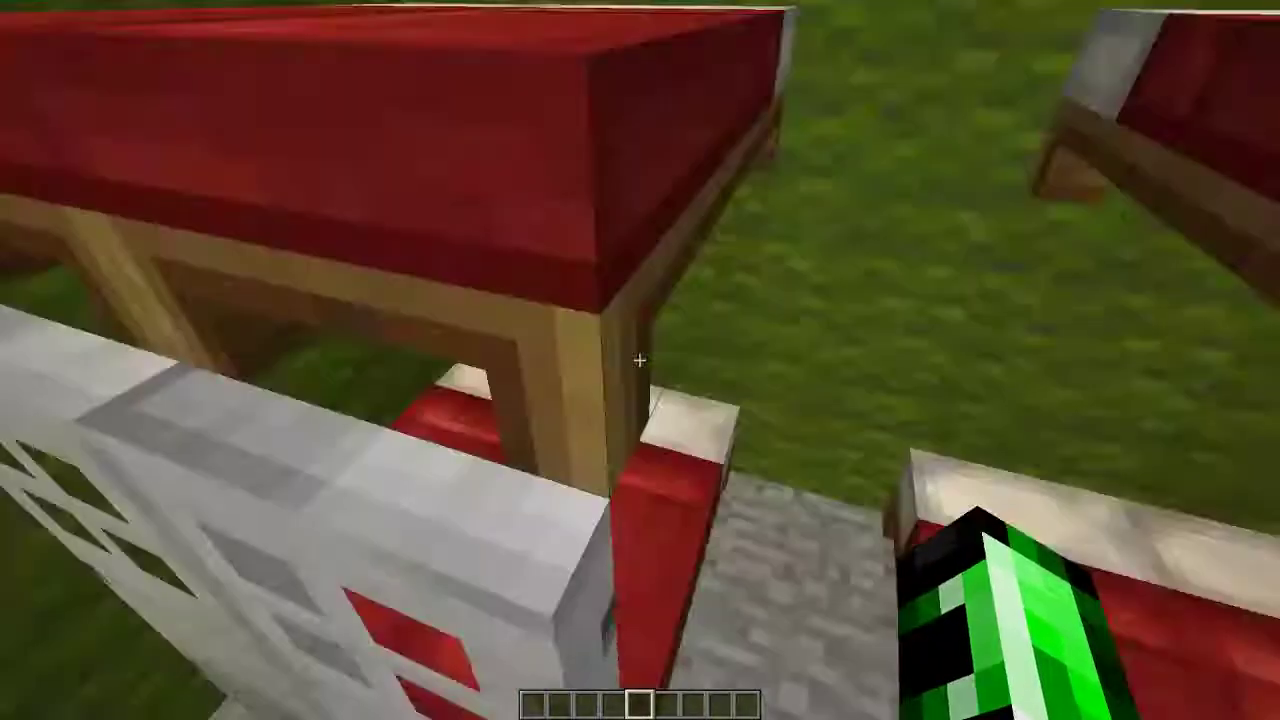
{"action": "key", "text": "w"}
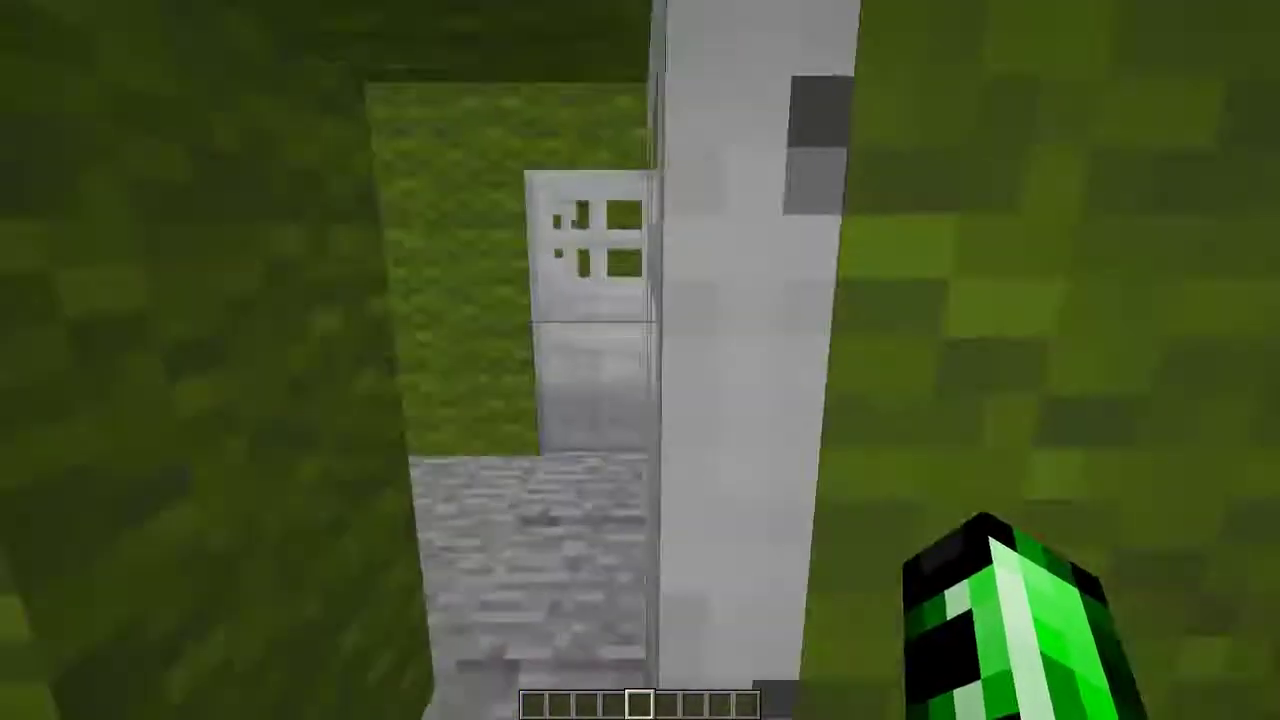
{"action": "key", "text": "w"}
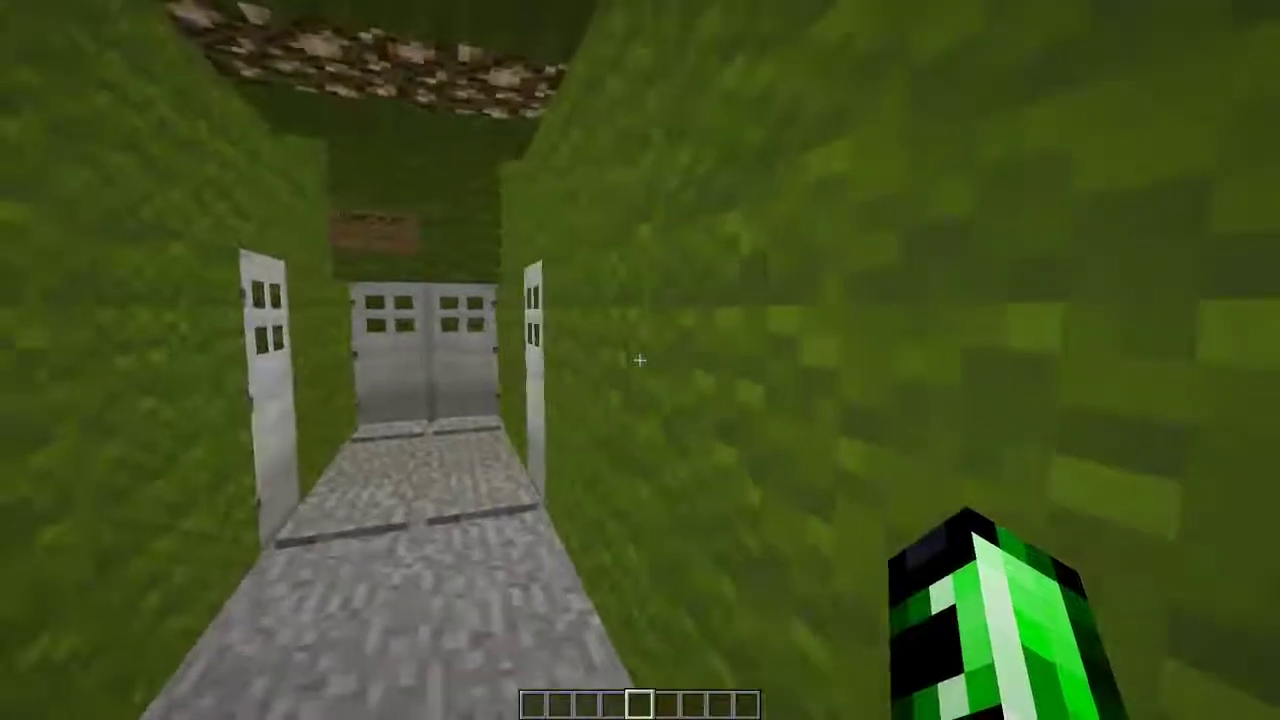
{"action": "key", "text": "w"}
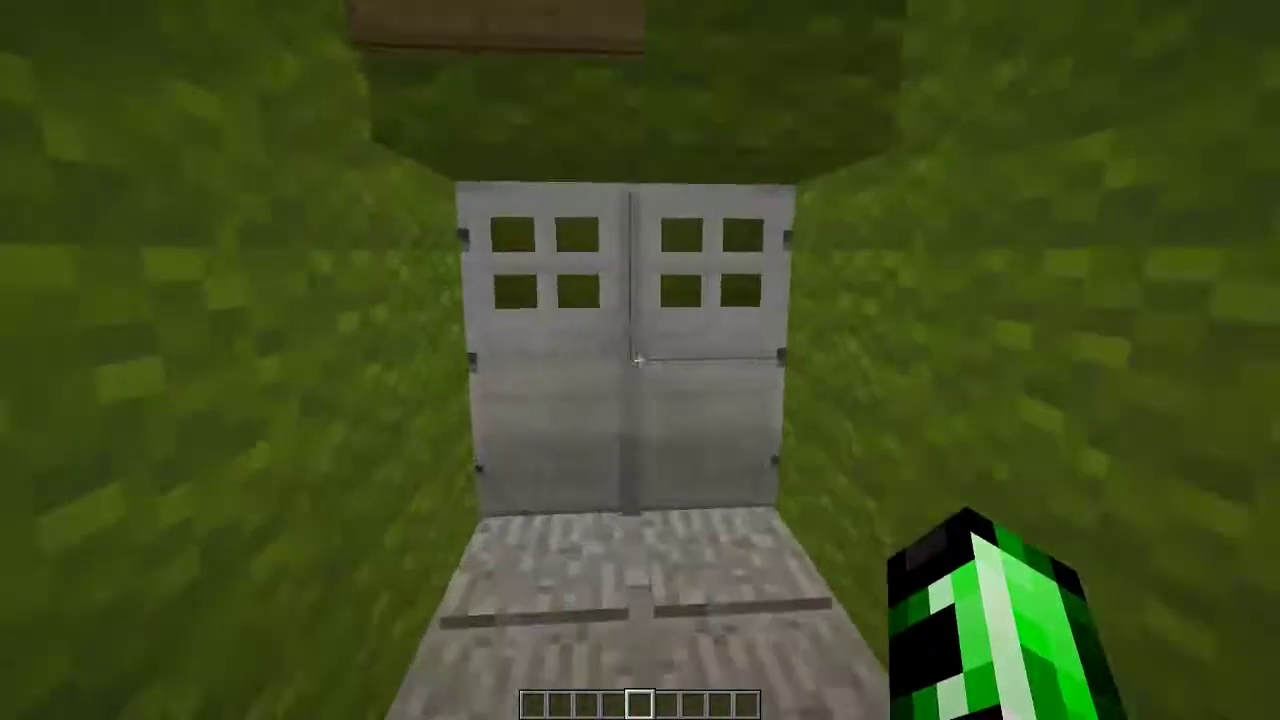
{"action": "key", "text": "w"}
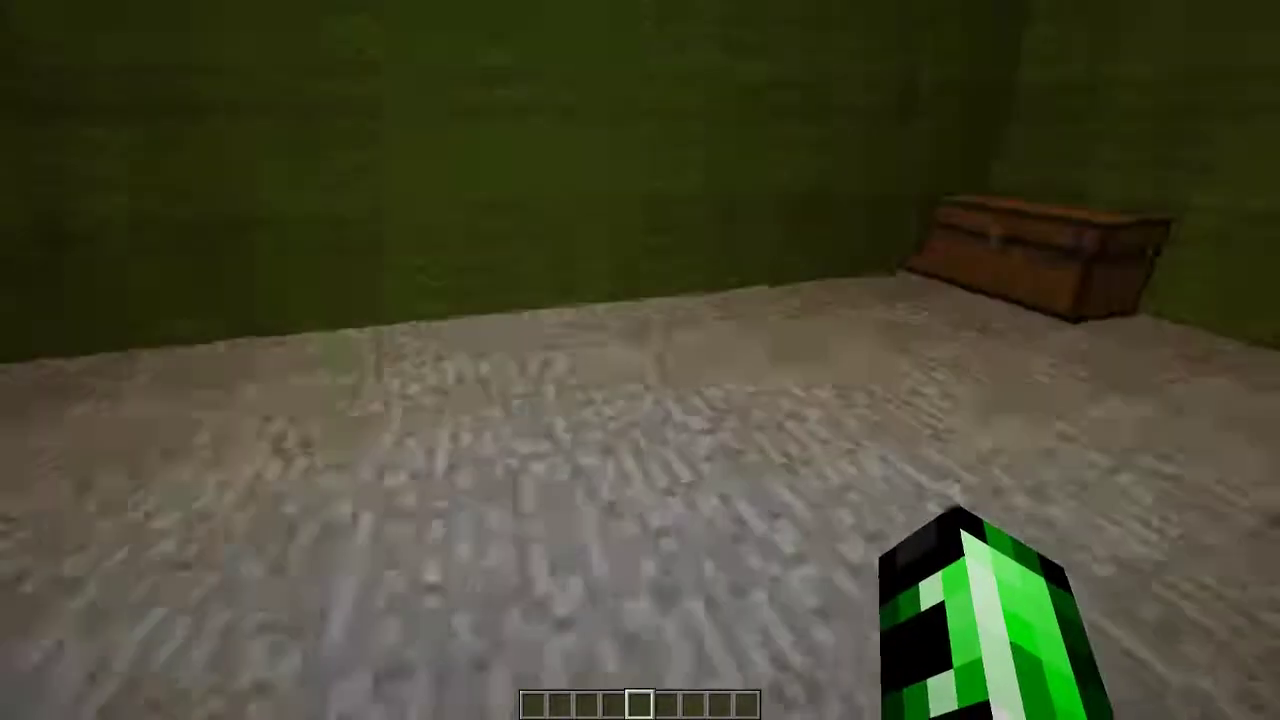
- Lower the render distance in the video settings and return to the game
{"action": "key", "text": "Escape"}
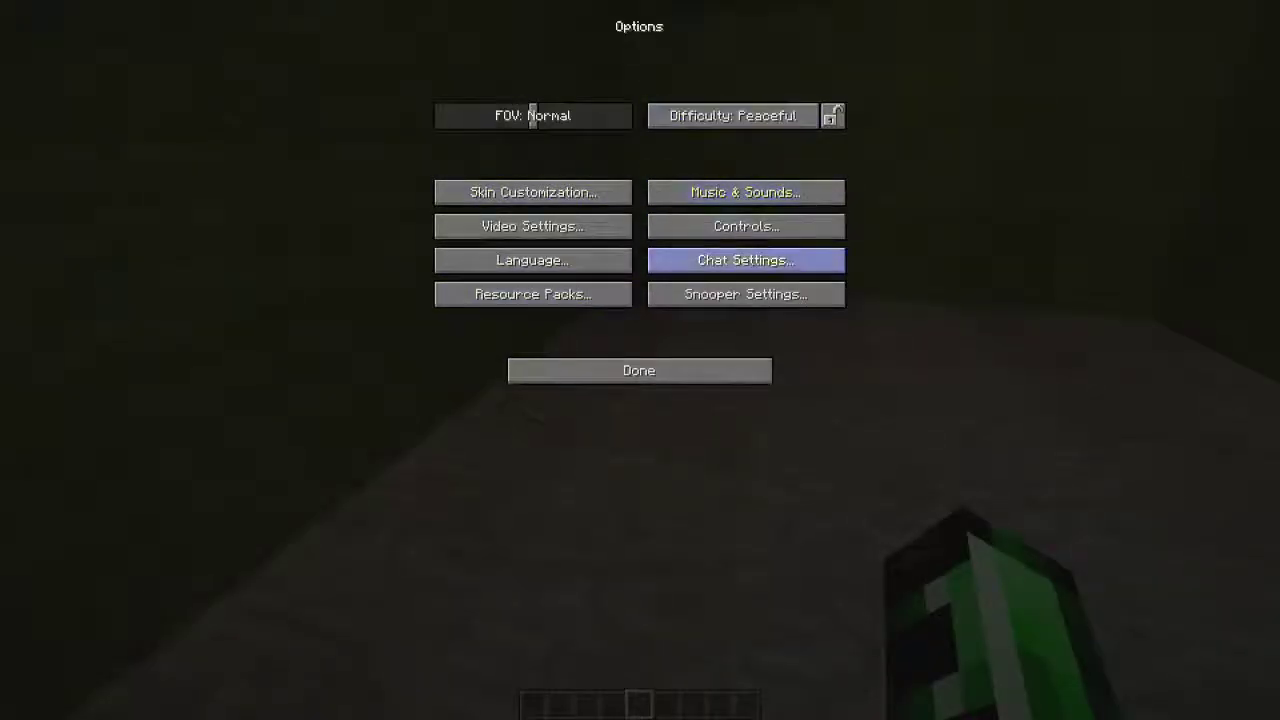
{"action": "left_click", "coordinate": [532, 226]}
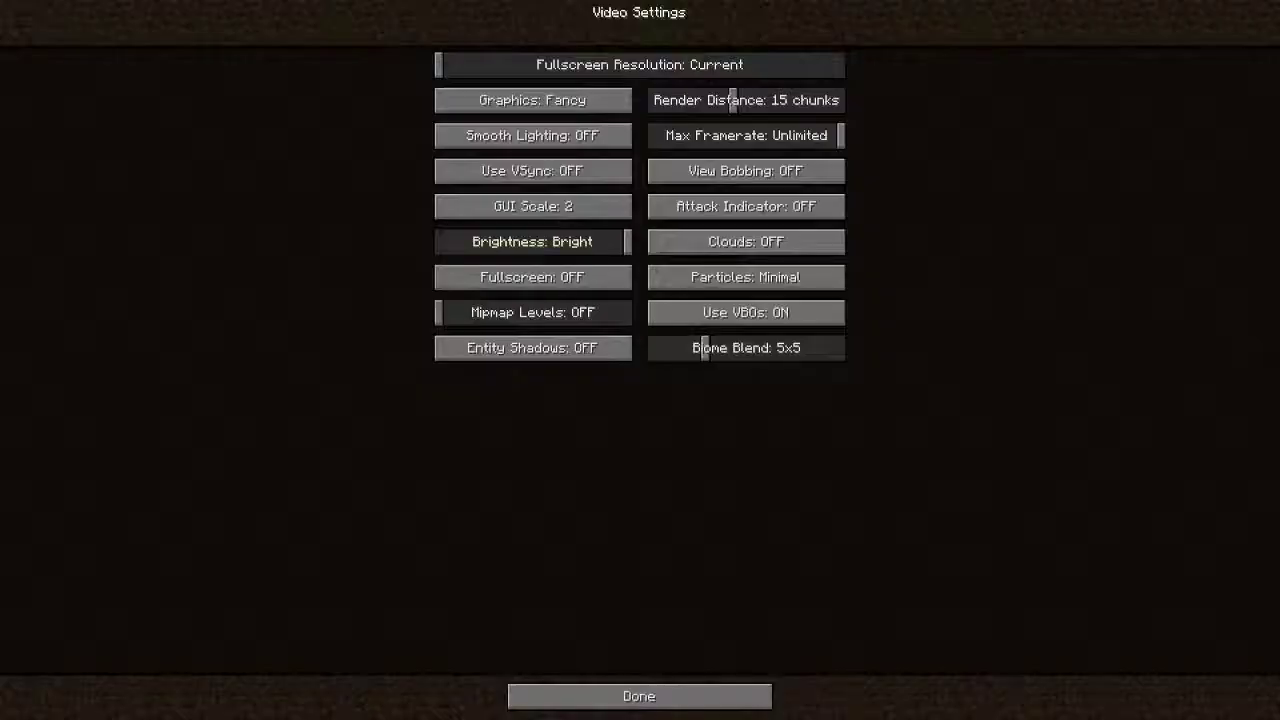
{"action": "left_click_drag", "start_coordinate": [733, 100], "coordinate": [652, 100]}
{"action": "left_click", "coordinate": [639, 696]}
{"action": "key", "text": "Escape"}
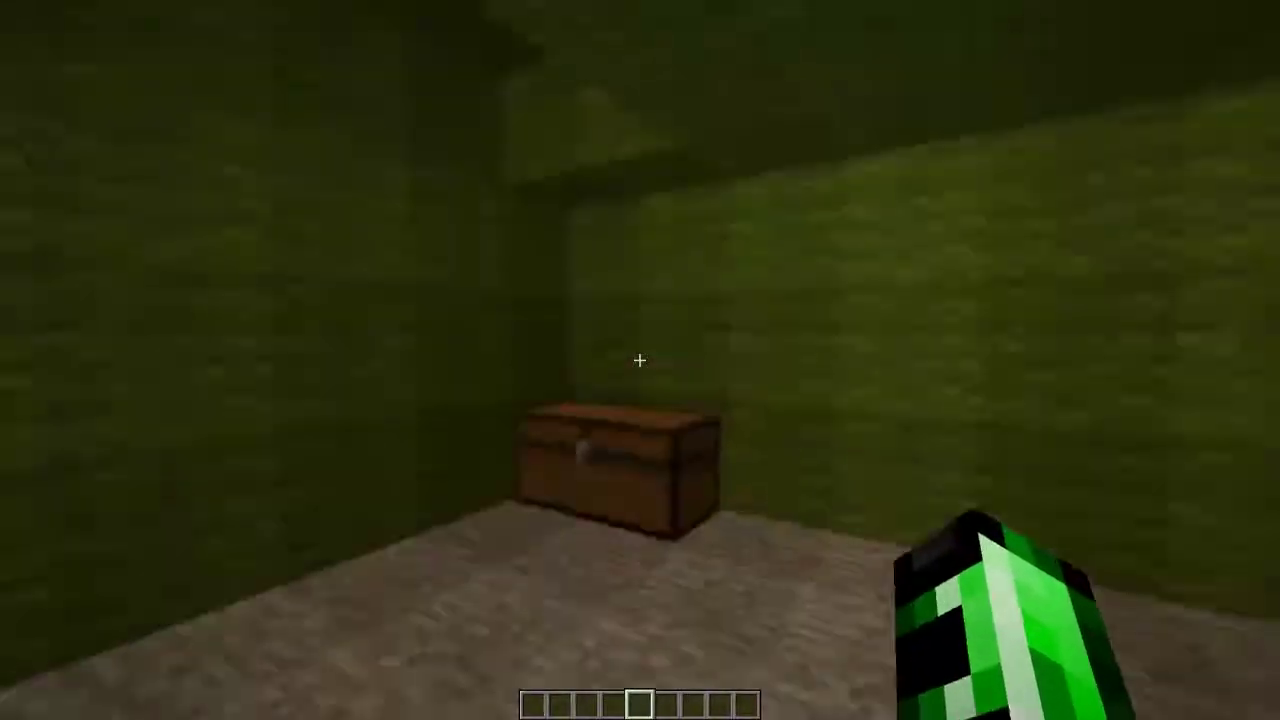
{"action": "key", "text": "Escape"}
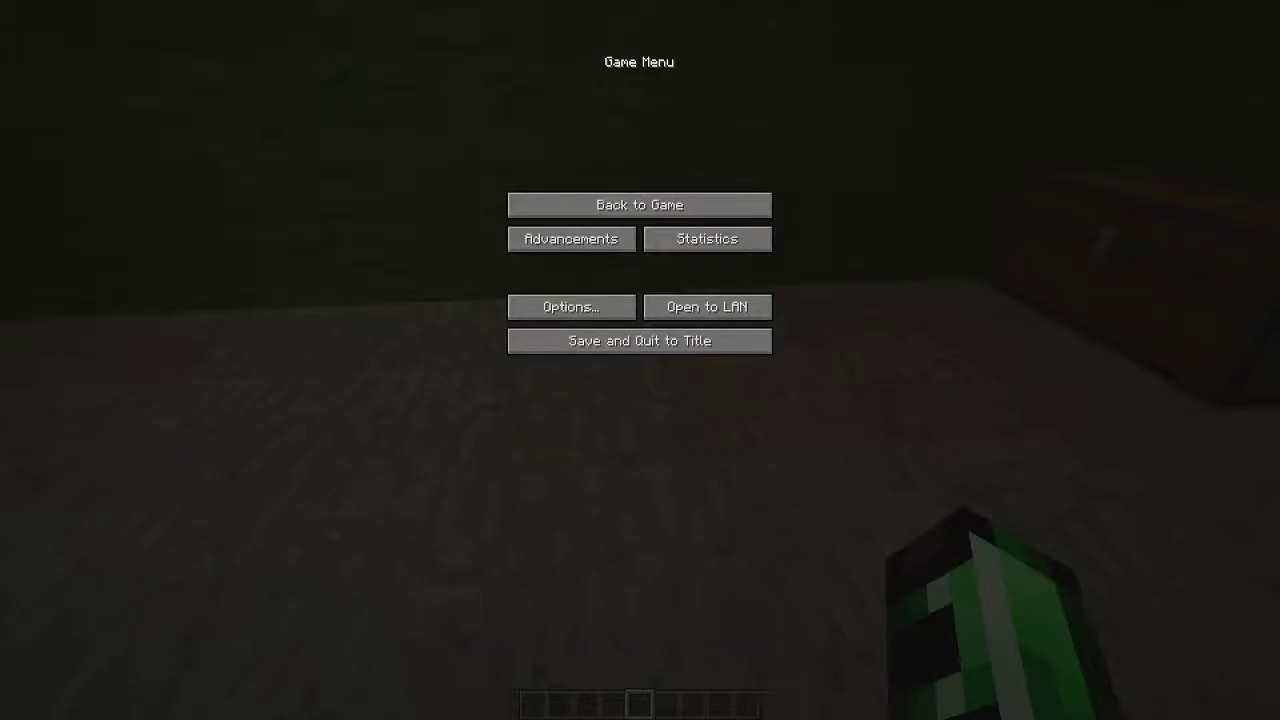
{"action": "left_click", "coordinate": [640, 205]}
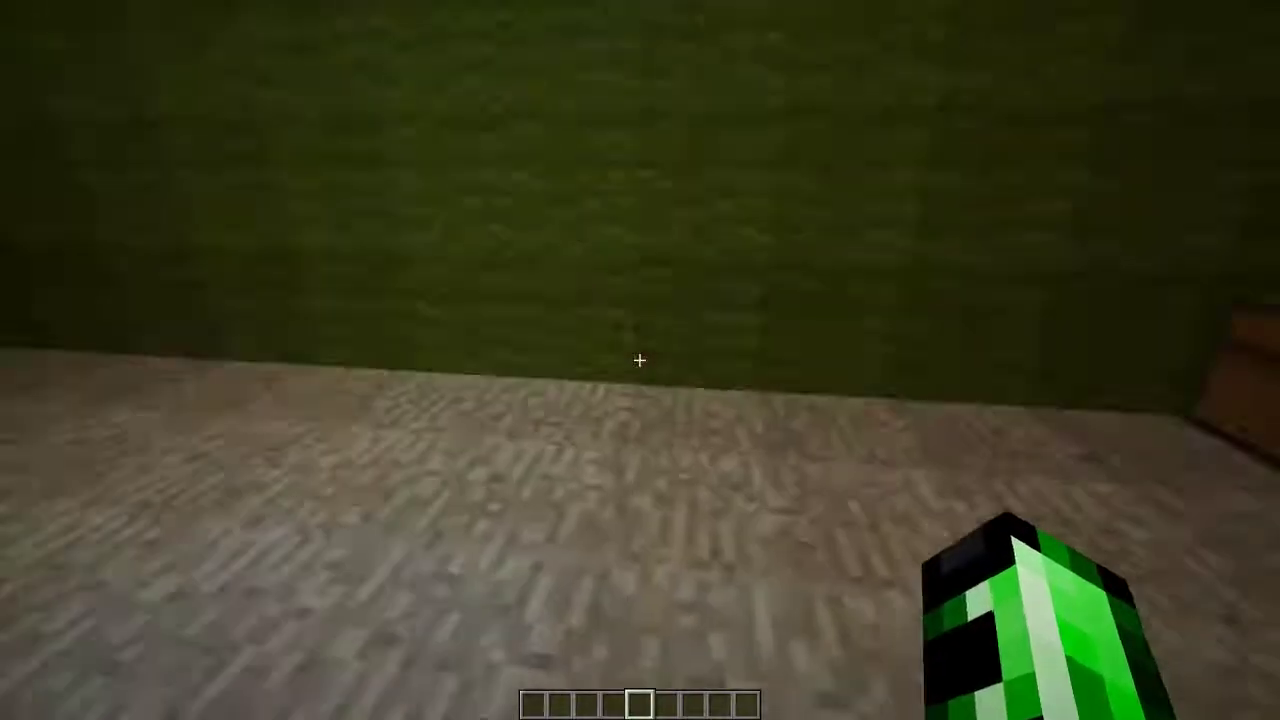
{"action": "key", "text": "w"}
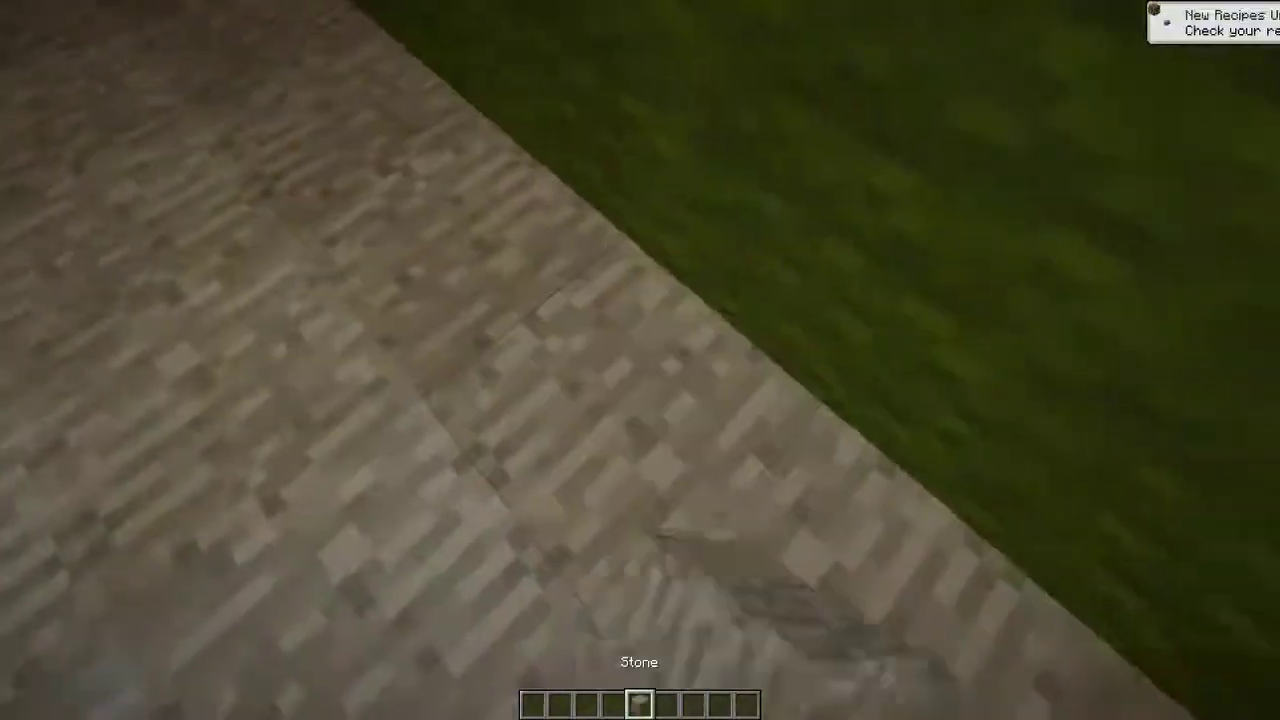
{"action": "key", "text": "e"}
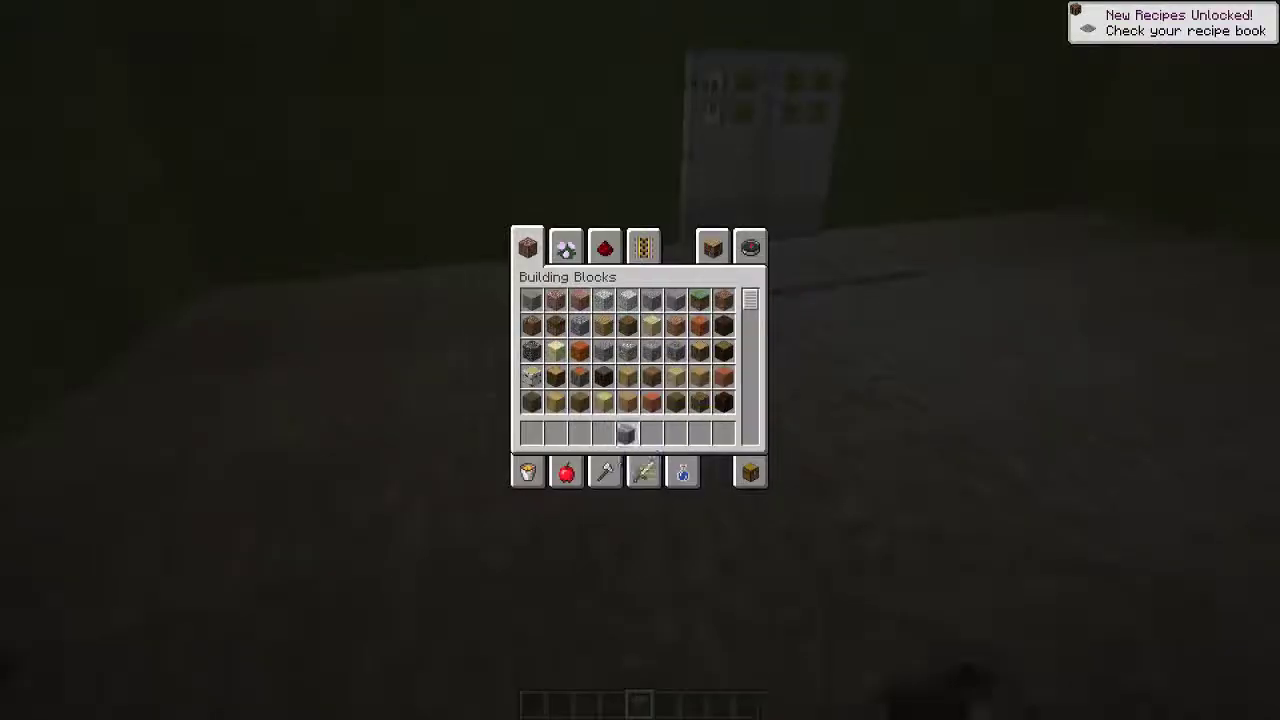
{"action": "key", "text": "e"}
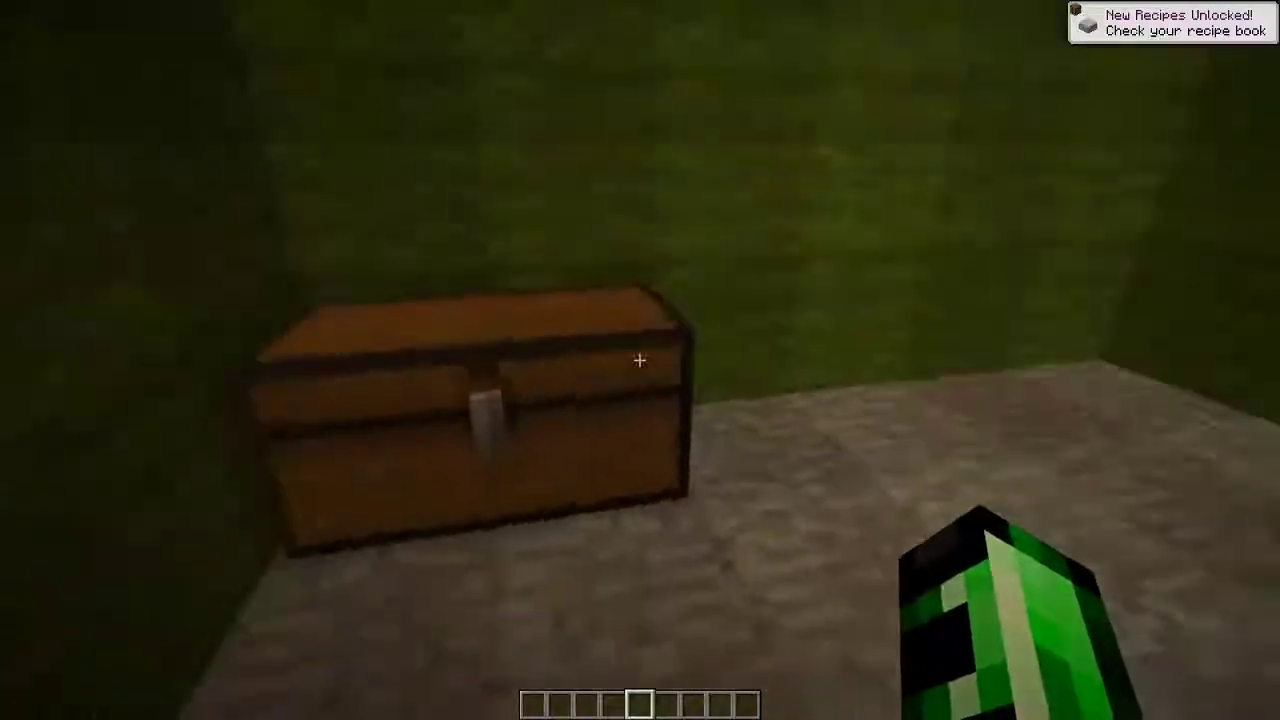
- Inspect the contents of the large chest and walk back through the iron double doors to the bunk bed room
{"action": "right_click", "coordinate": [640, 360]}
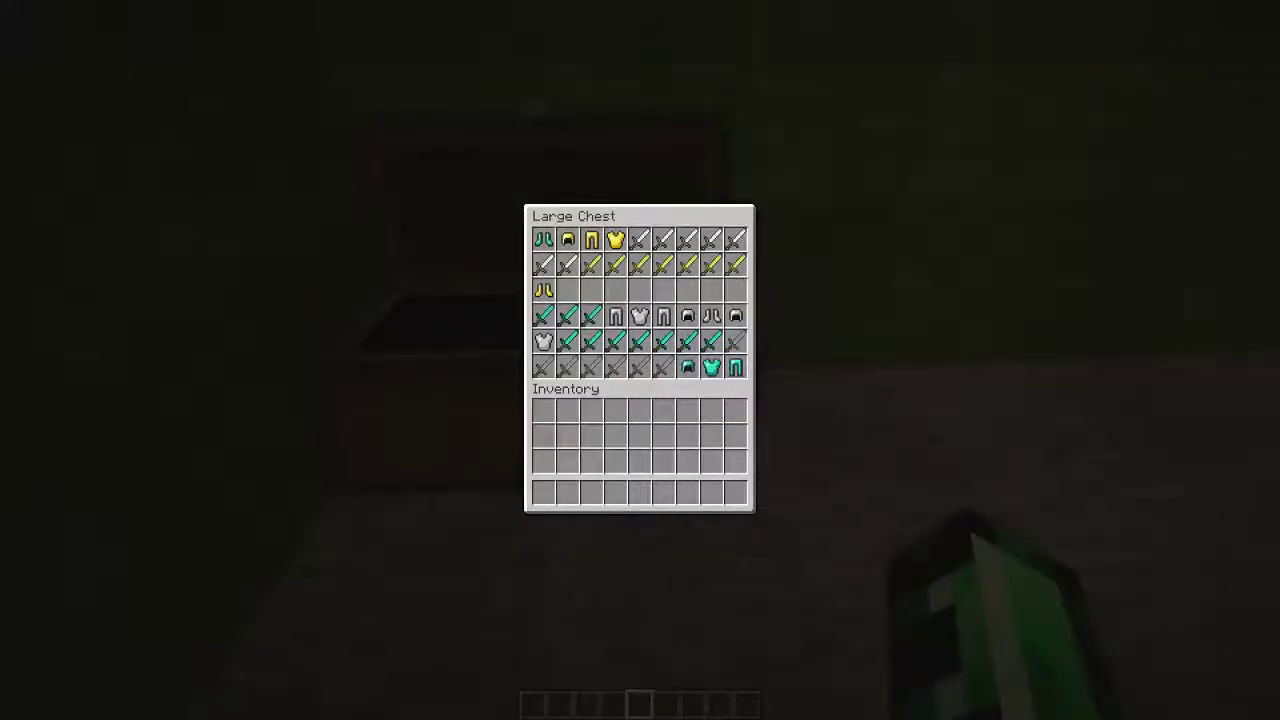
{"action": "key", "text": "e"}
{"action": "key", "text": "w"}
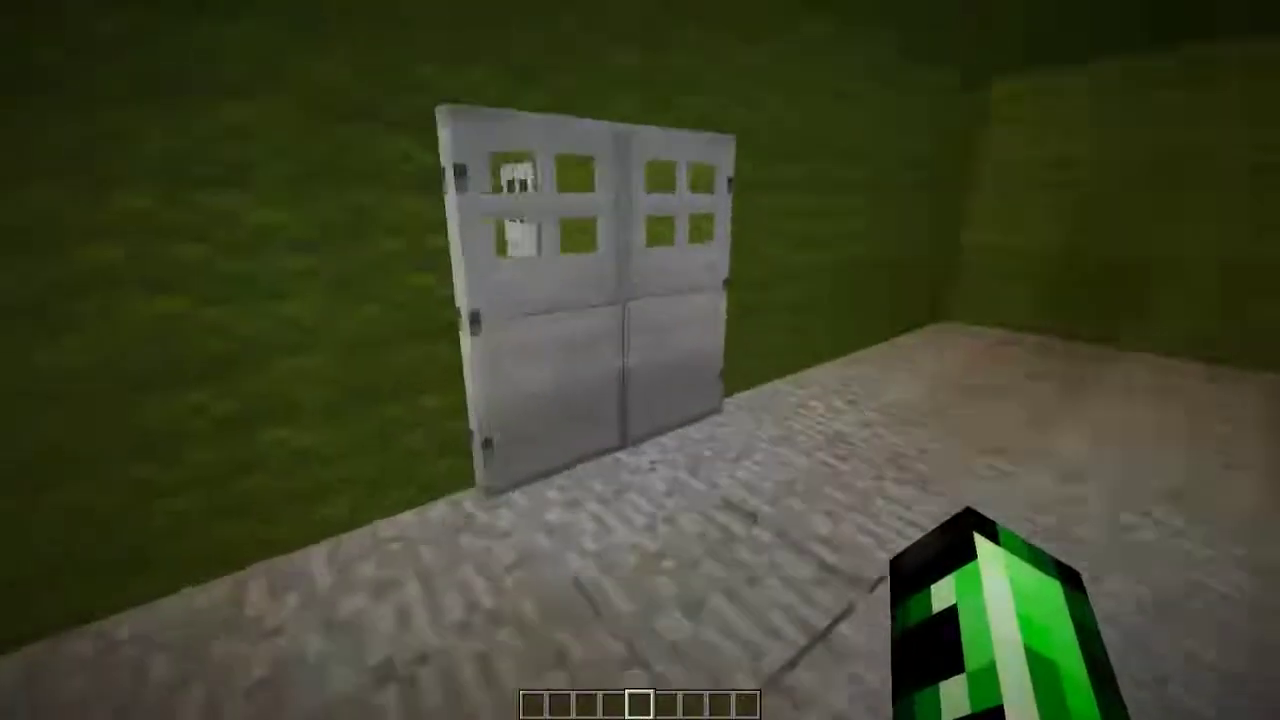
{"action": "key", "text": "w"}
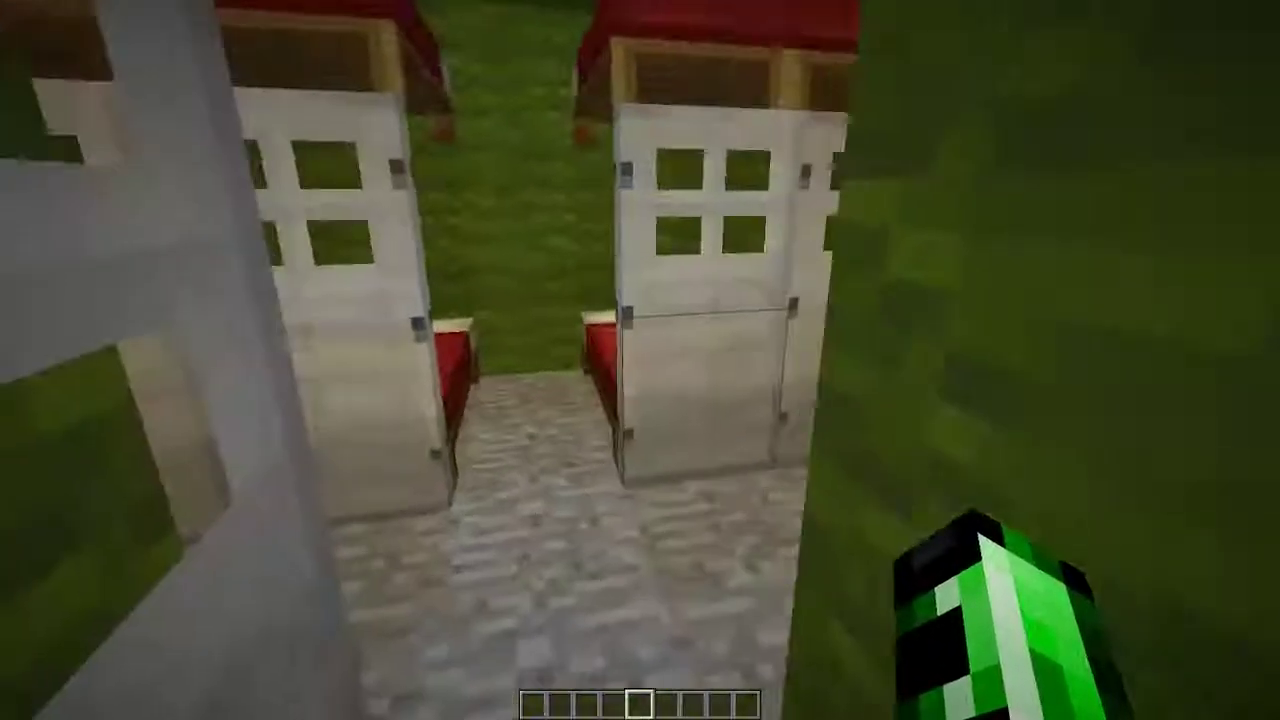
{"action": "key", "text": "w"}
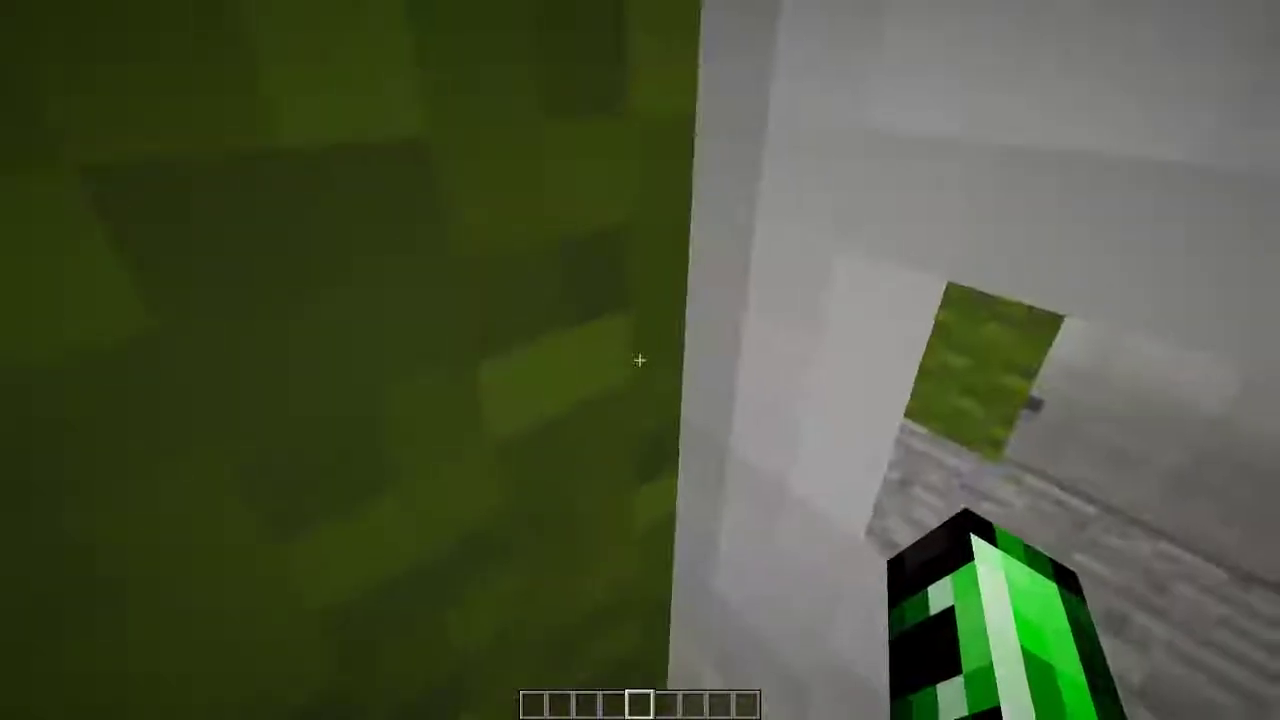